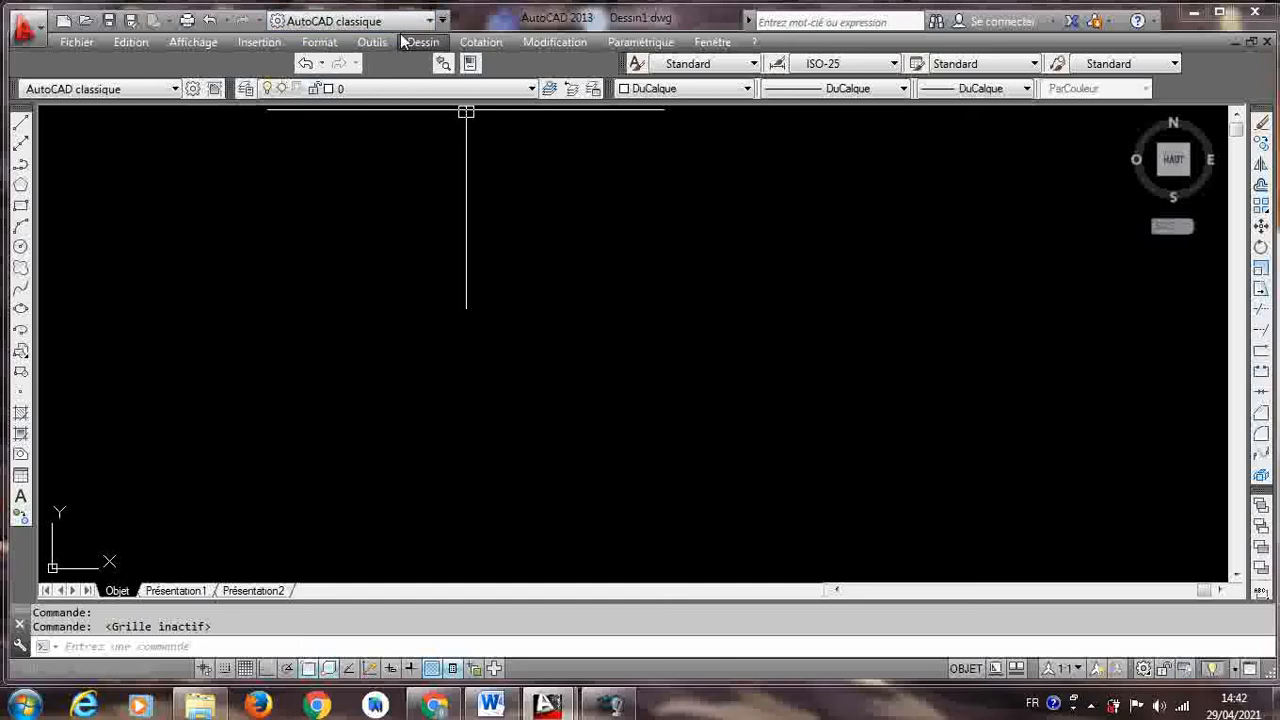
- Insert the Baignoire - 26 x 60 po block and, well to its right, Lavabo sur colonne - face from House Designer.dwg using DesignCenter
left_click(370, 42)
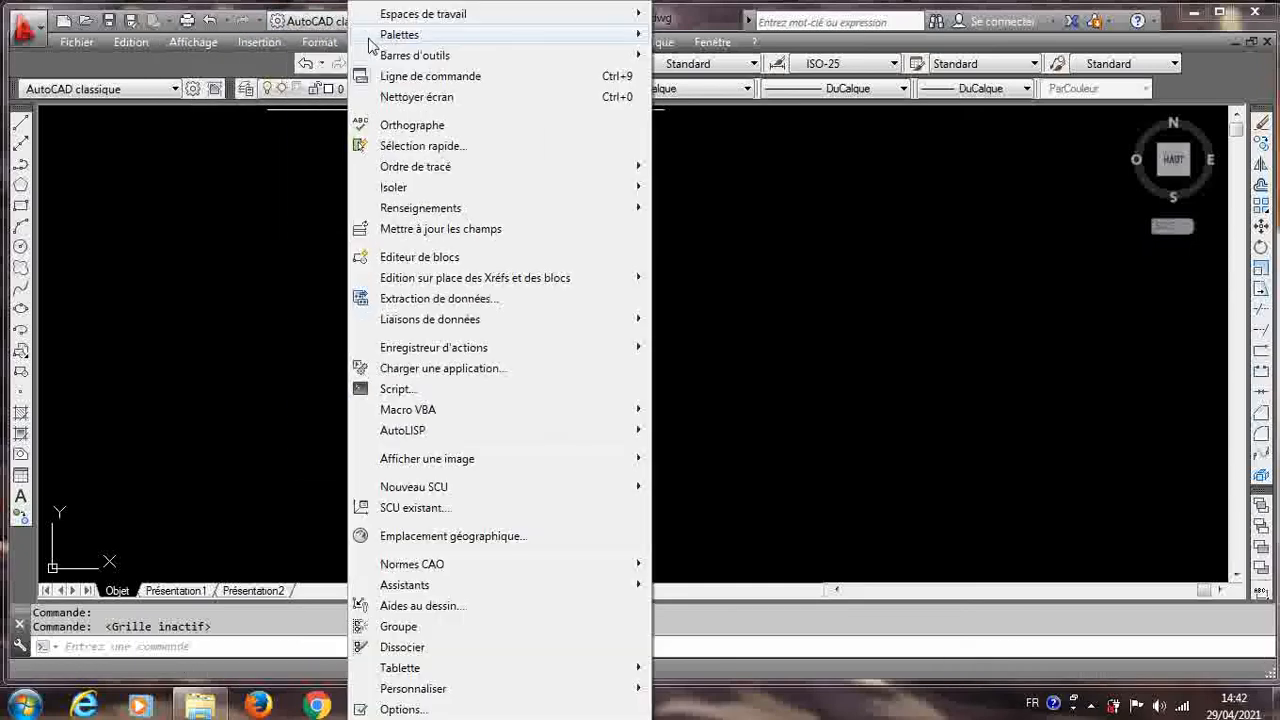
mouse_move(369, 40)
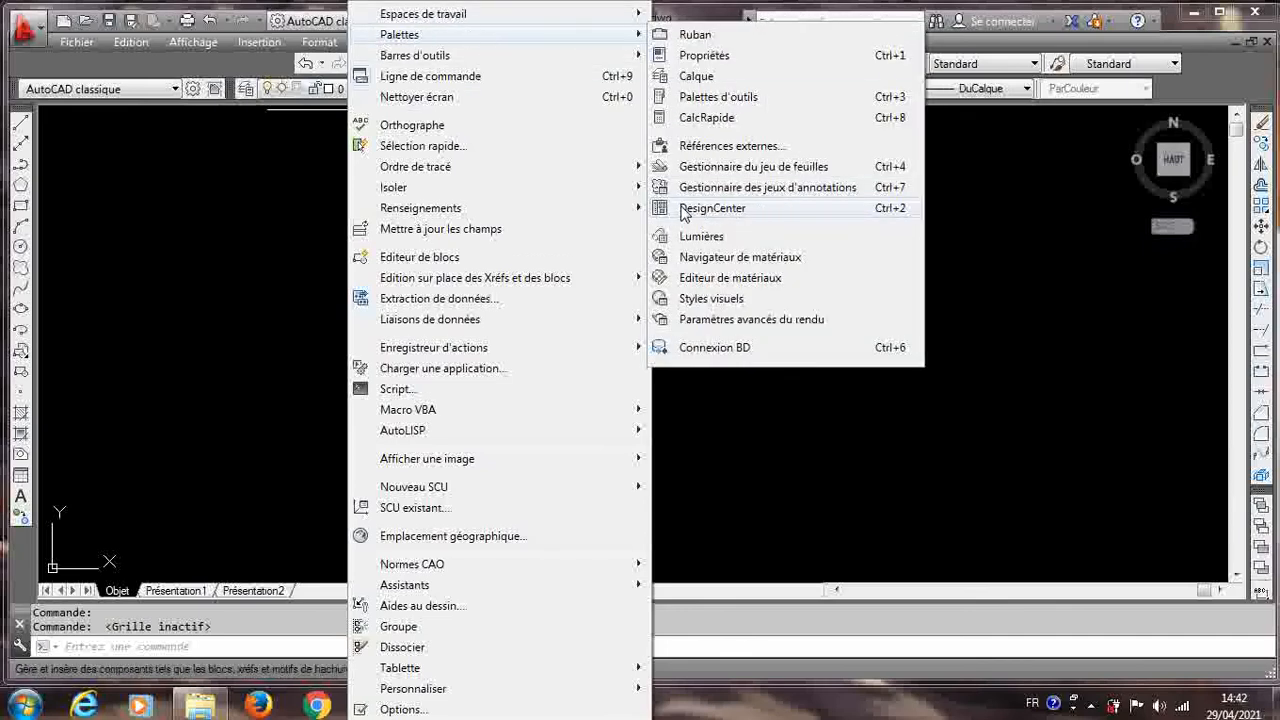
left_click(731, 209)
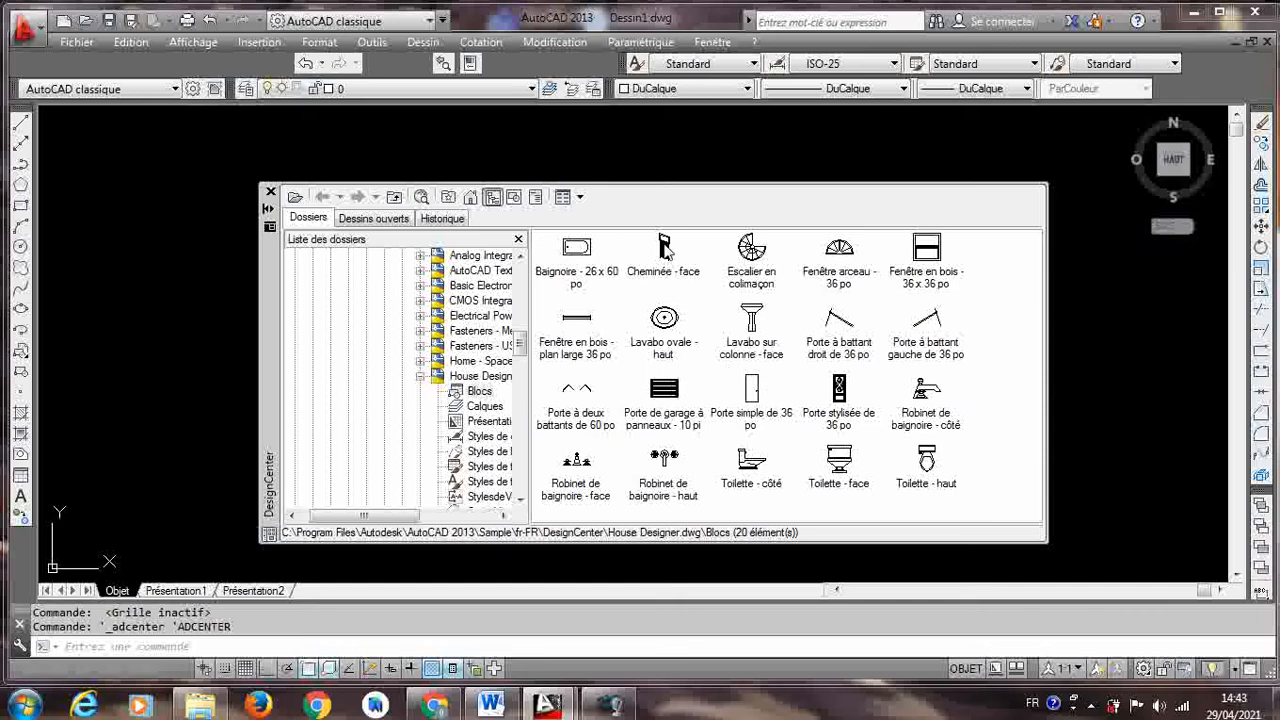
left_click(578, 250)
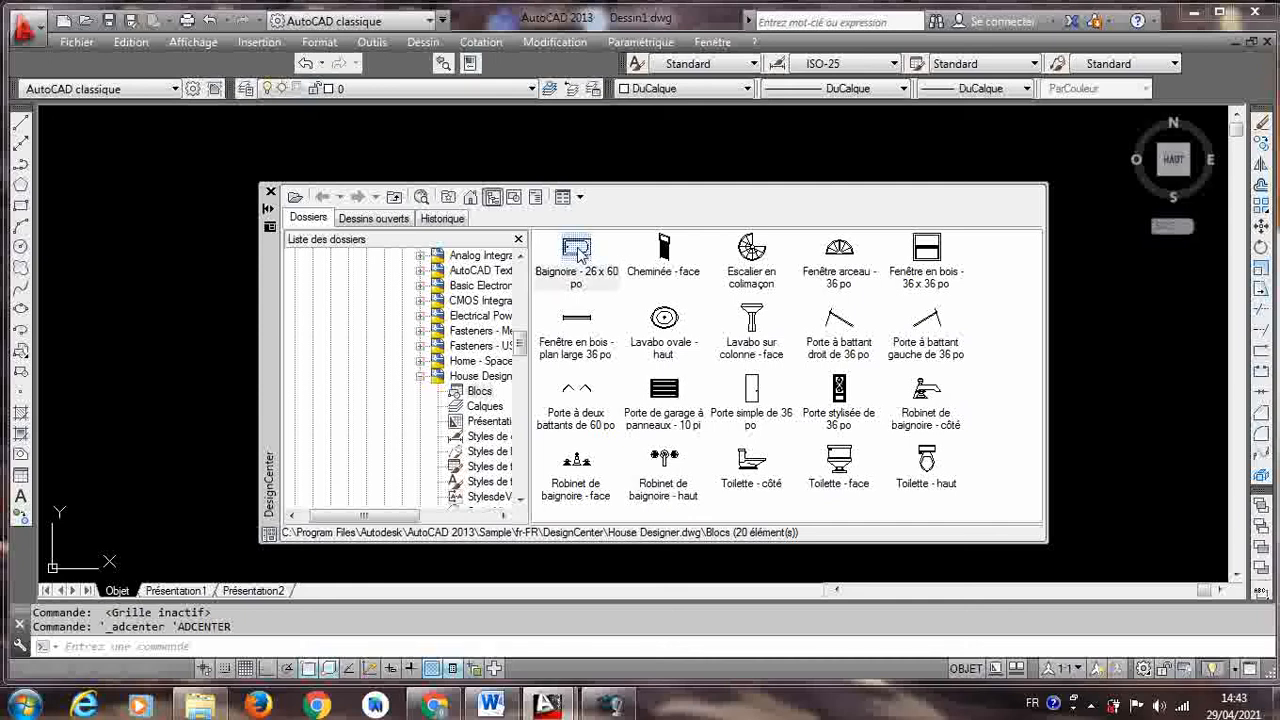
mouse_move(578, 250)
left_mouse_down()
mouse_move(538, 183)
mouse_move(408, 149)
mouse_move(245, 141)
mouse_move(180, 218)
mouse_move(60, 241)
left_mouse_up()
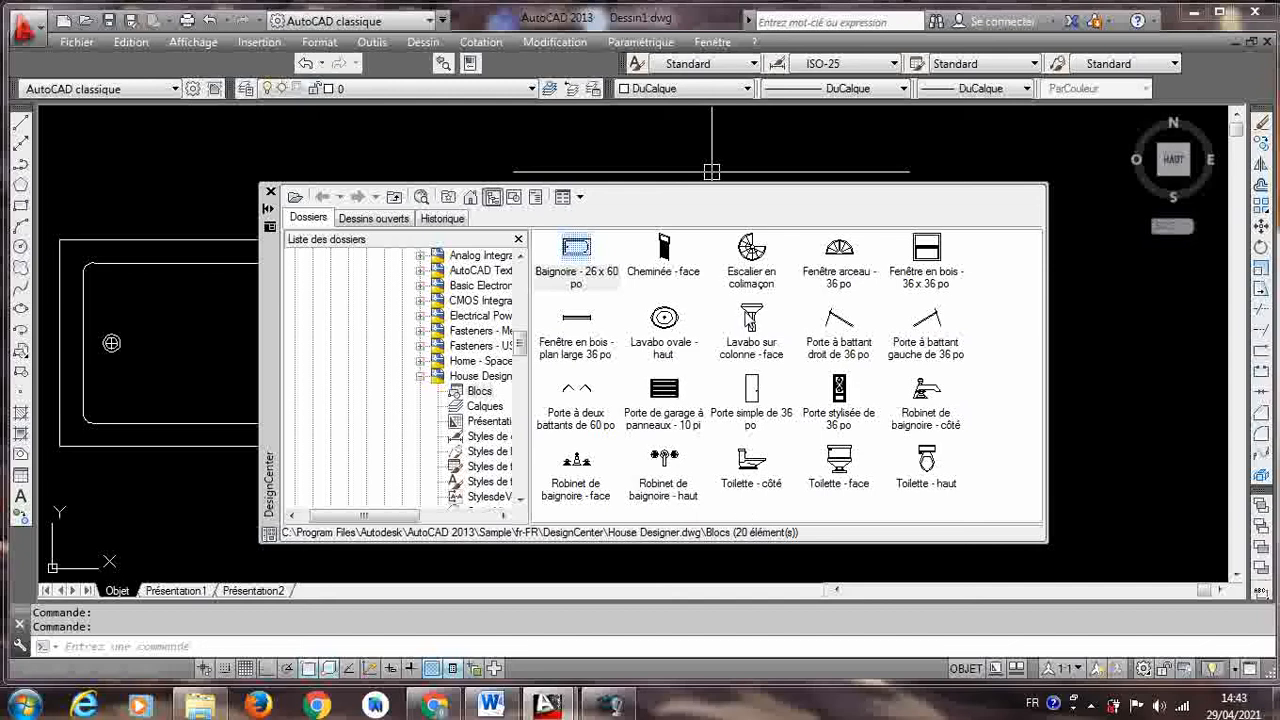
mouse_move(752, 328)
left_mouse_down()
mouse_move(1076, 300)
mouse_move(1125, 375)
mouse_move(1147, 466)
mouse_move(1143, 447)
left_mouse_up()
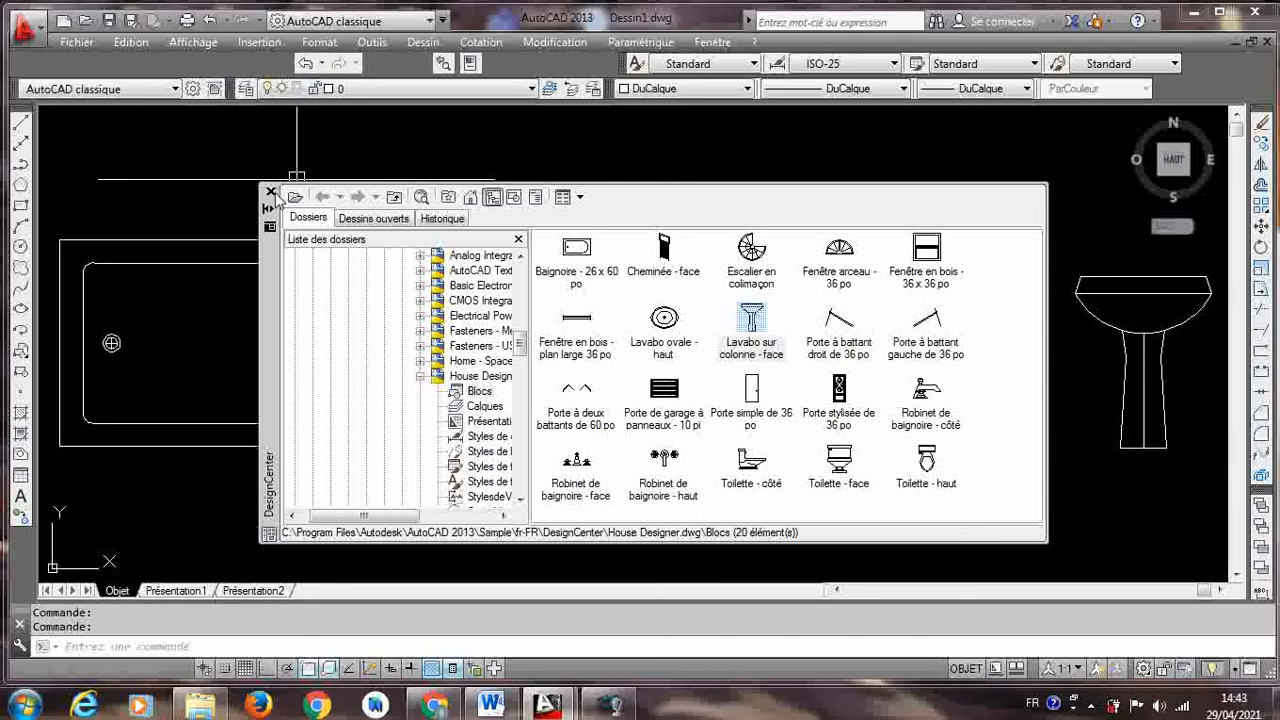
left_click(270, 191)
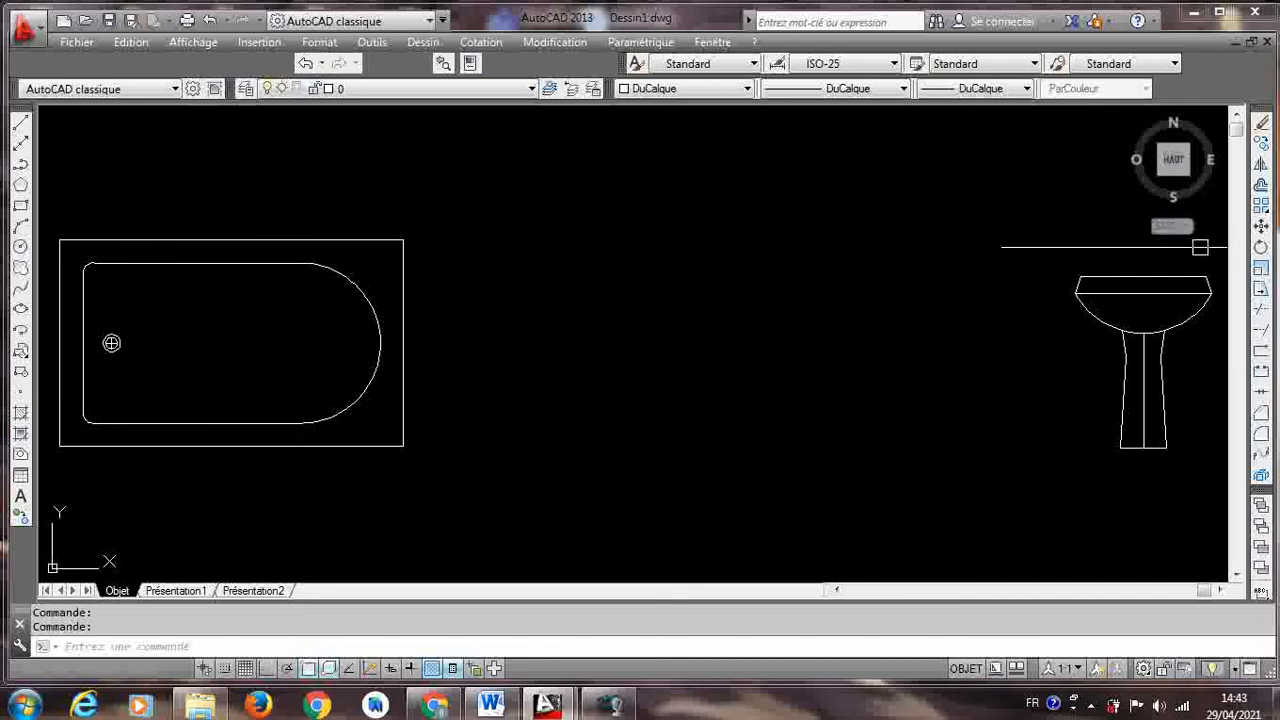
- Scale the bathtub block by a factor of 1/2 about its lower-right corner
left_click(1260, 268)
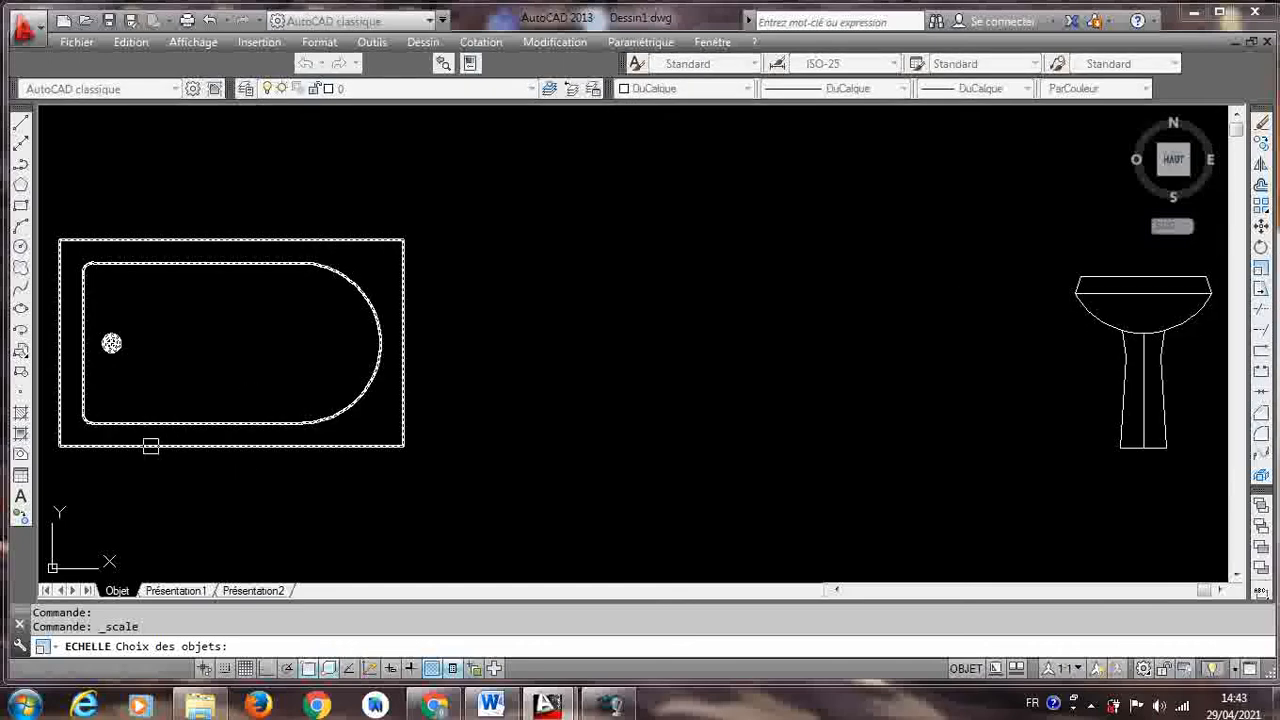
left_click(93, 445)
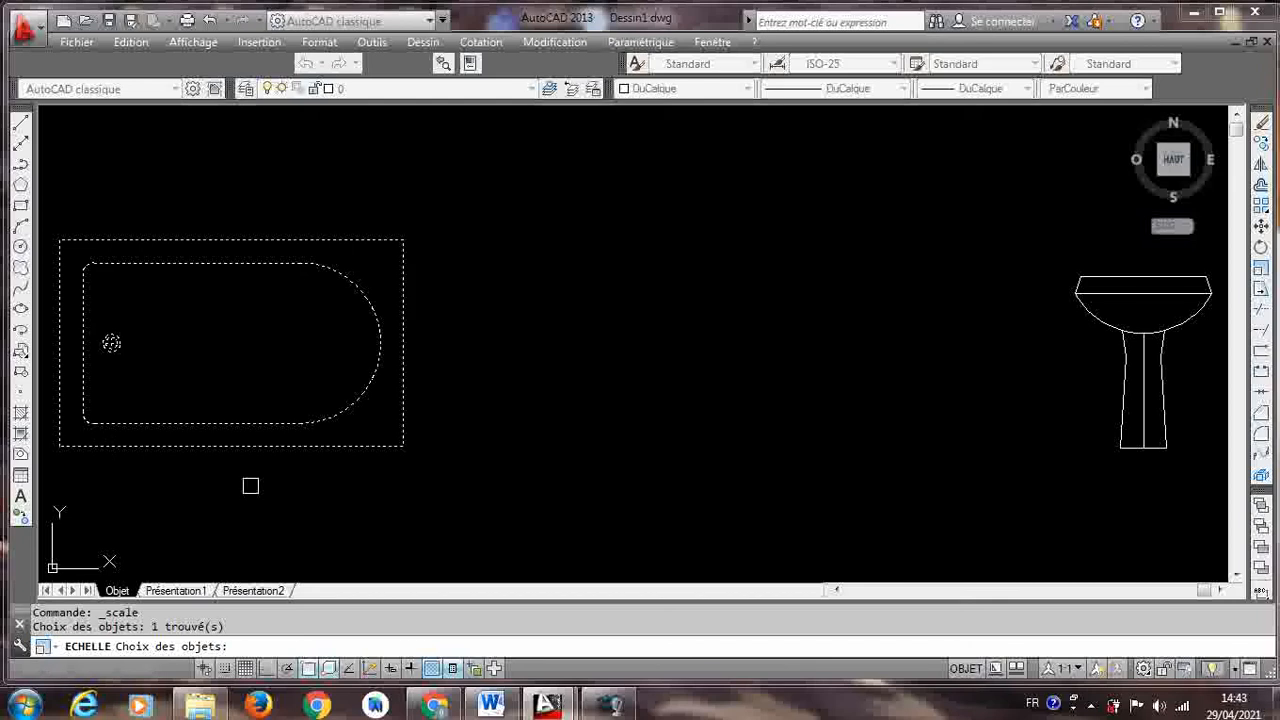
key("Return")
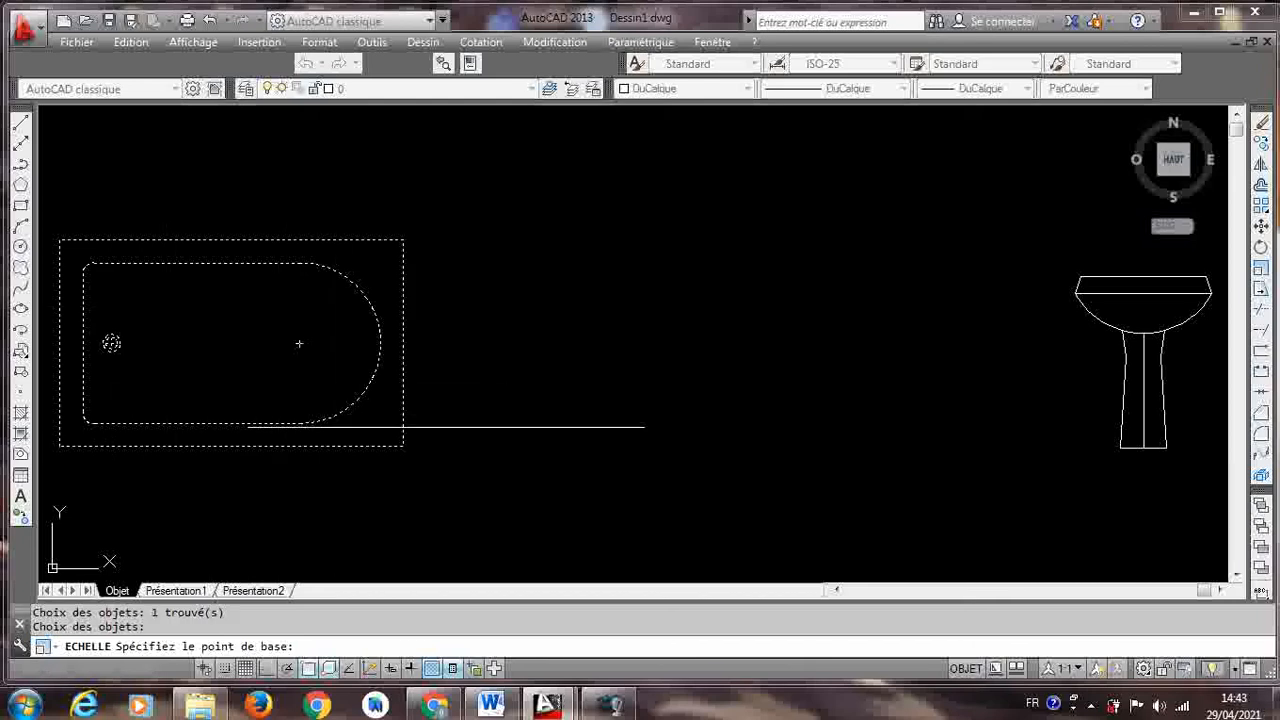
left_click(402, 445)
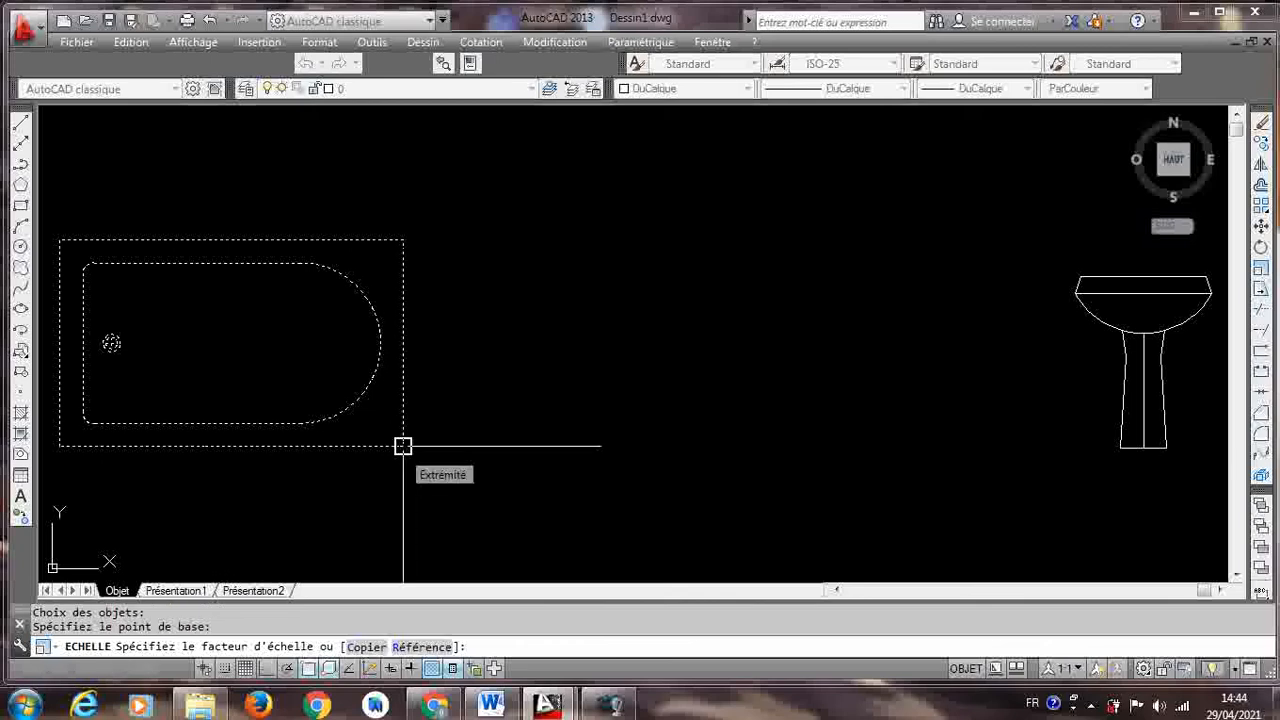
type("1/2")
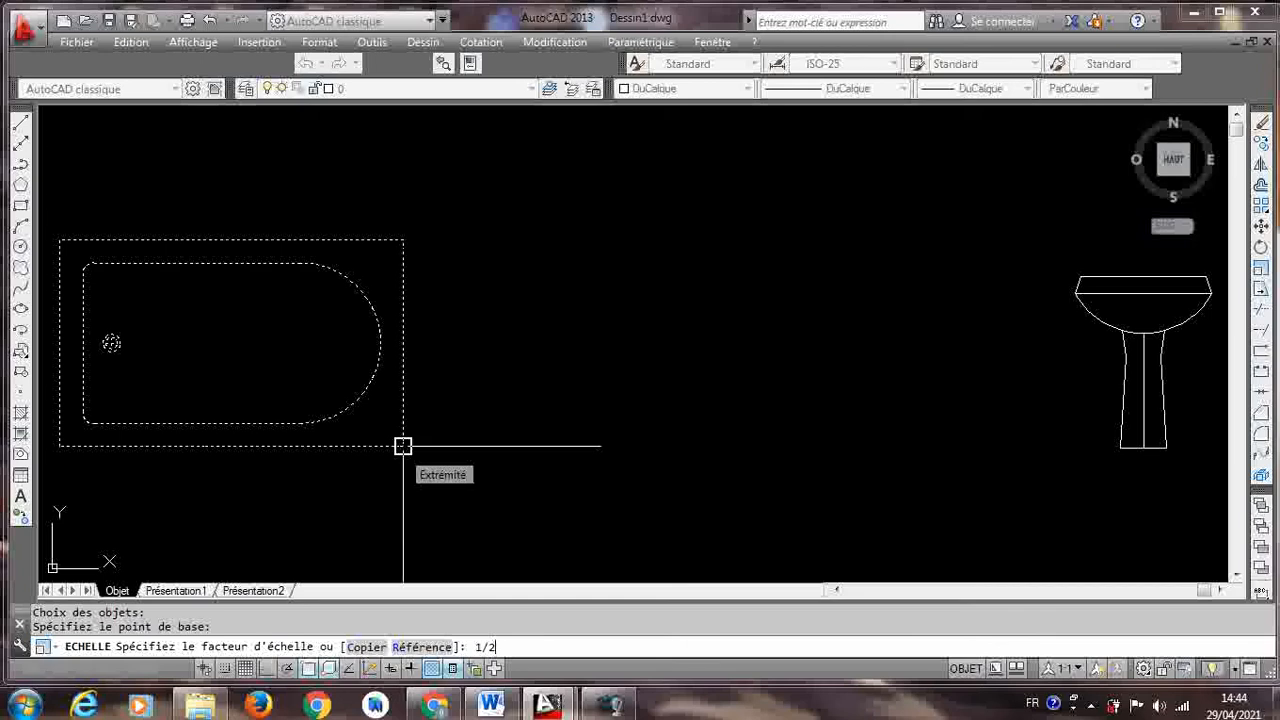
key("Return")
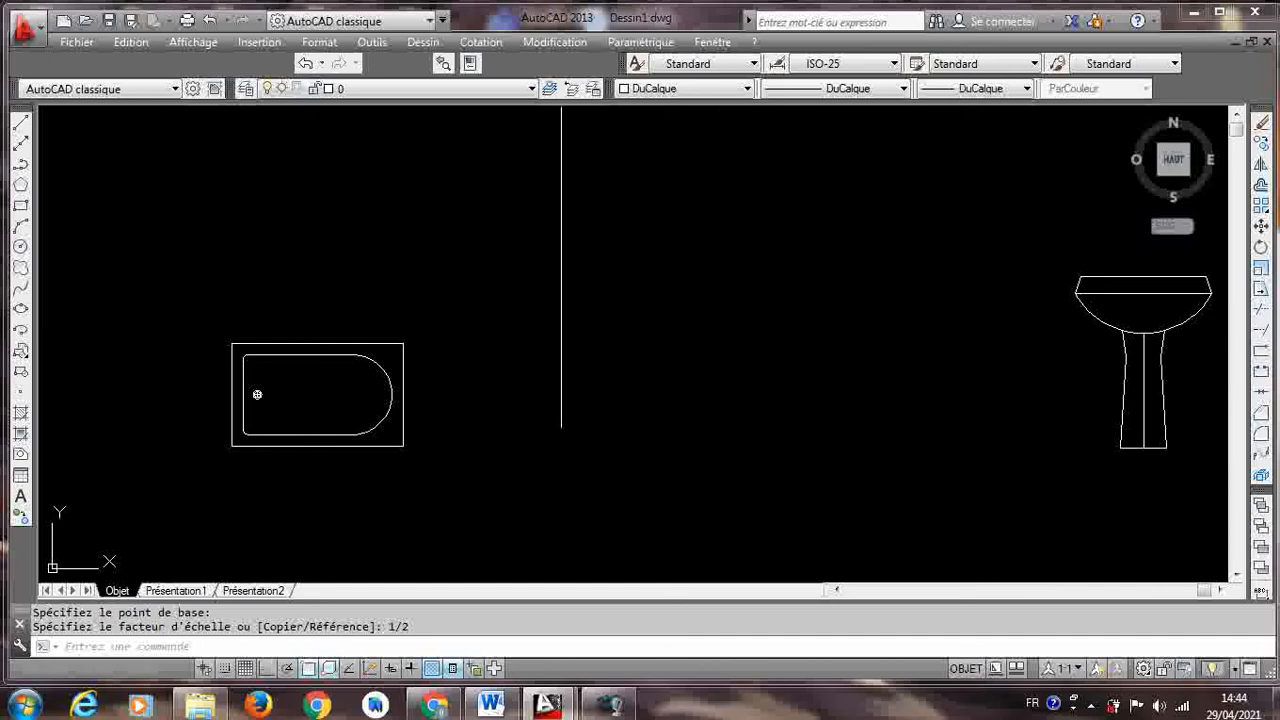
- Insert the Ordinateur block from Home - Space Planner.dwg above and left of the bathtub using DesignCenter
left_click(422, 42)
mouse_move(372, 42)
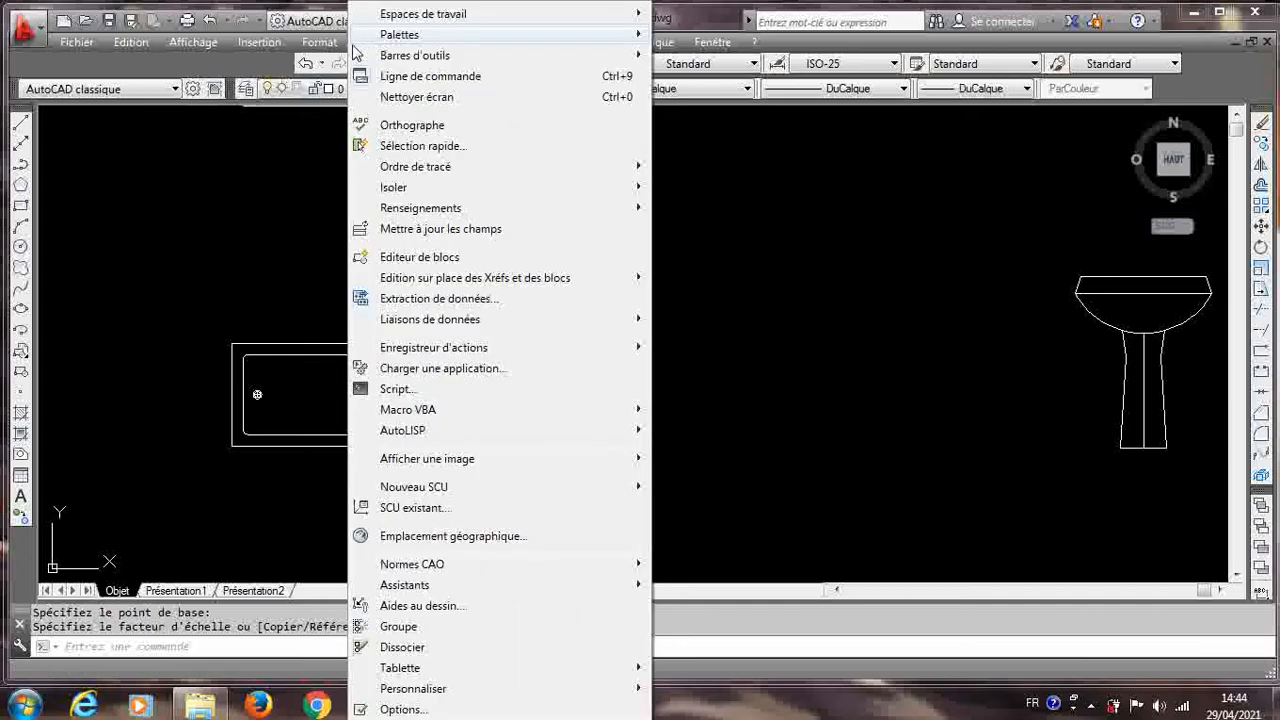
mouse_move(617, 57)
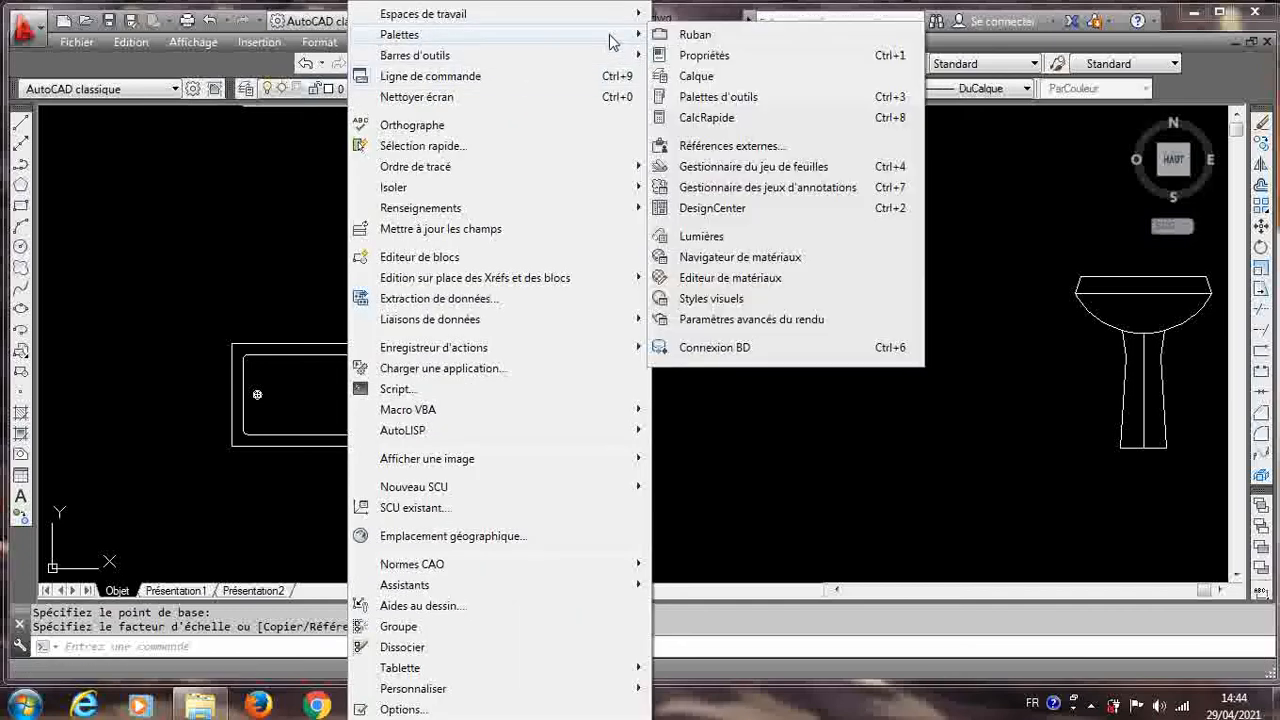
left_click(728, 209)
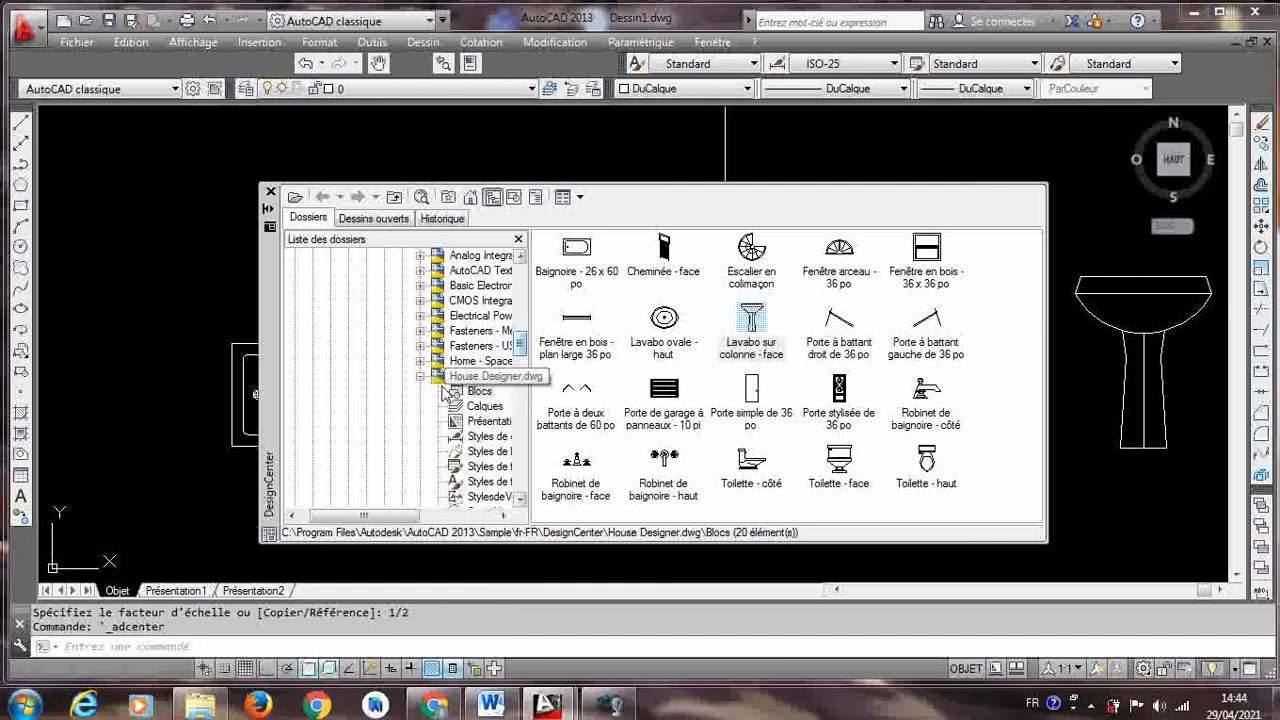
left_click(419, 362)
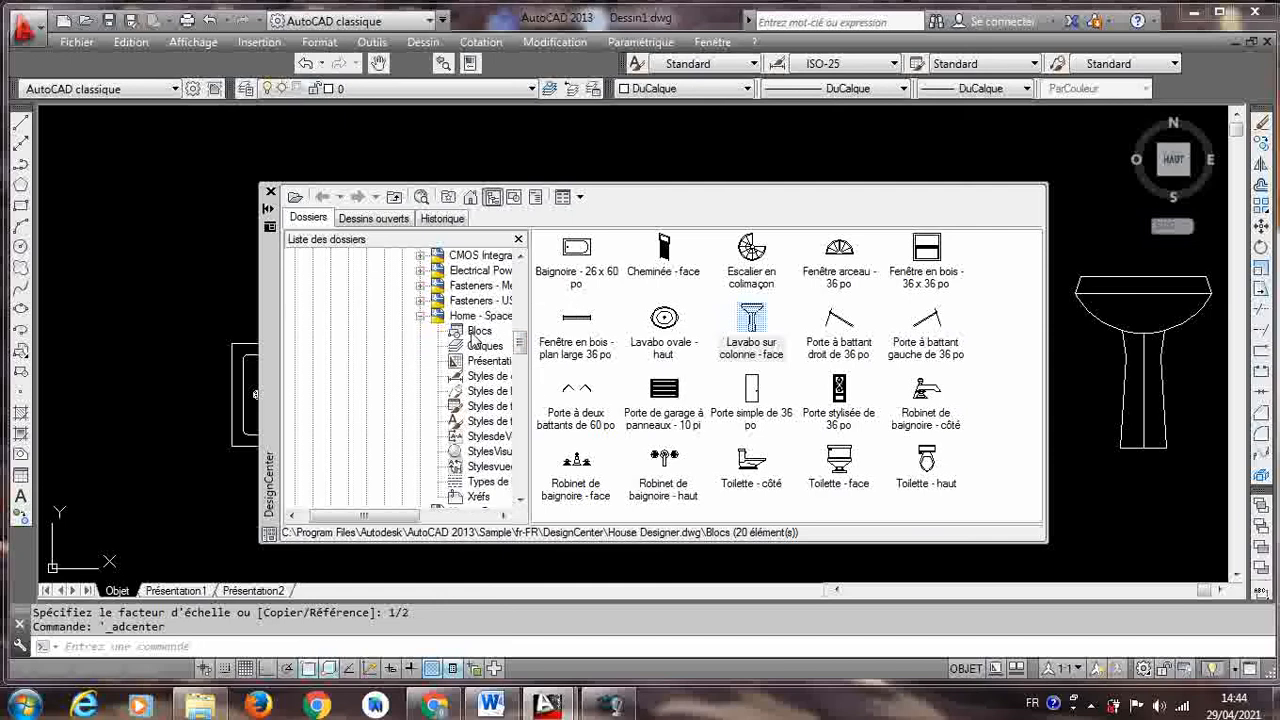
left_click(478, 332)
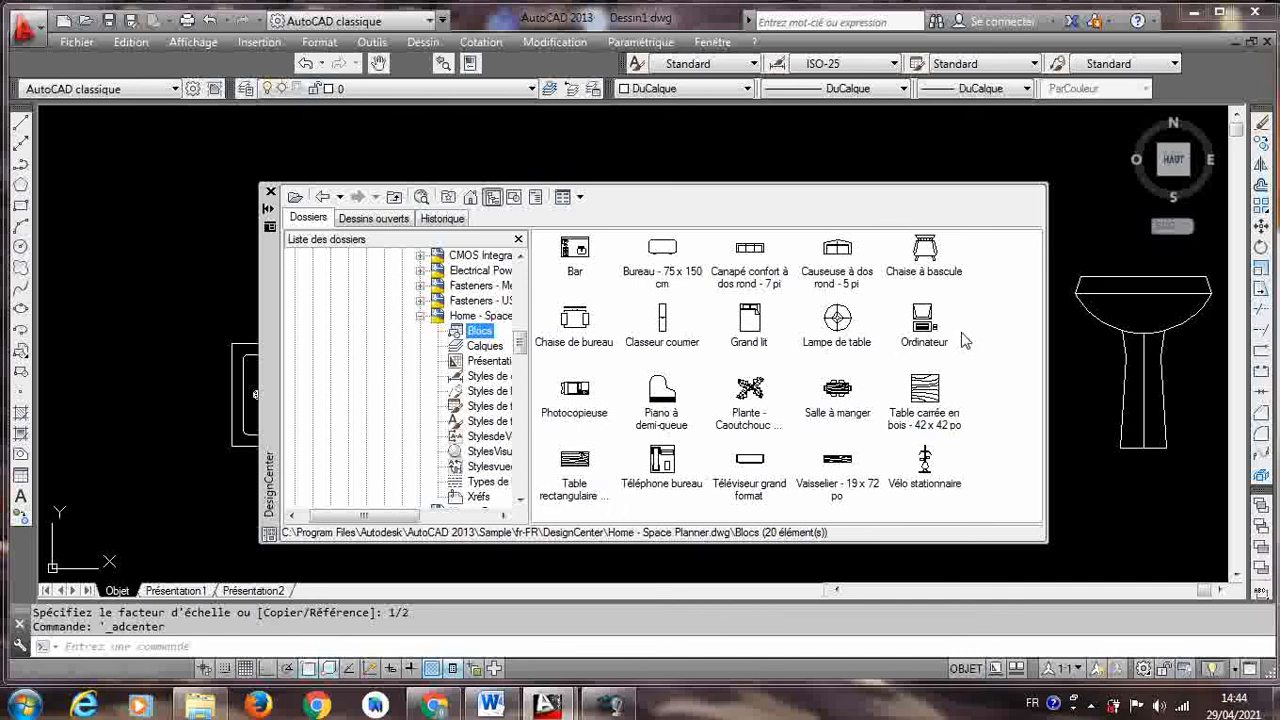
mouse_move(924, 320)
left_mouse_down()
mouse_move(648, 242)
mouse_move(186, 249)
mouse_move(165, 238)
left_mouse_up()
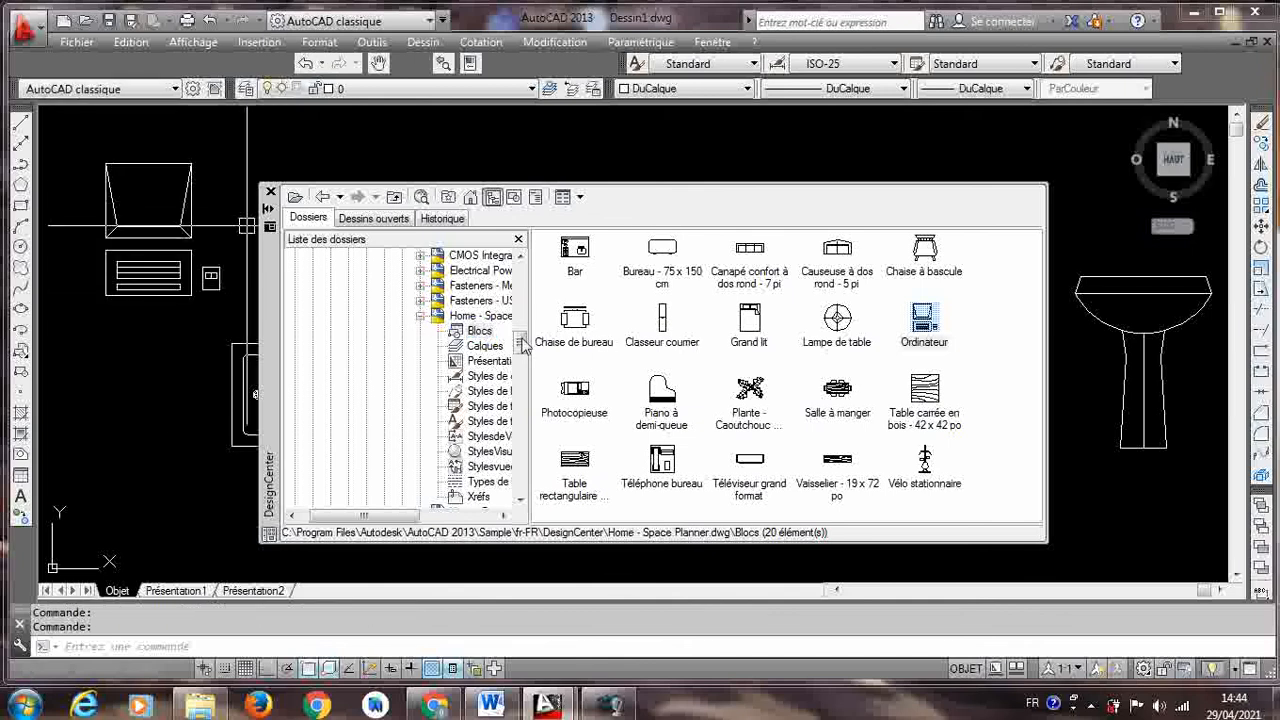
- Look through the blocks of Hydraulic - Pneumatic.dwg in DesignCenter
left_click_drag(522, 343, 524, 386)
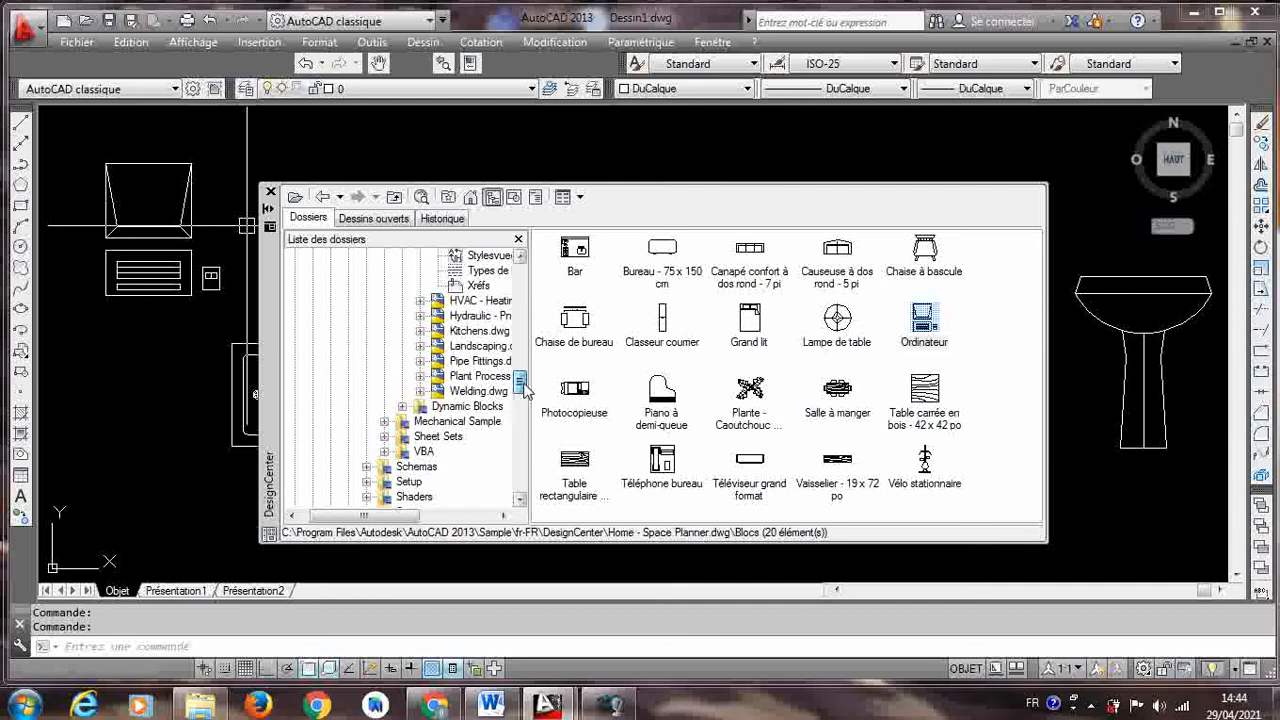
left_click(421, 316)
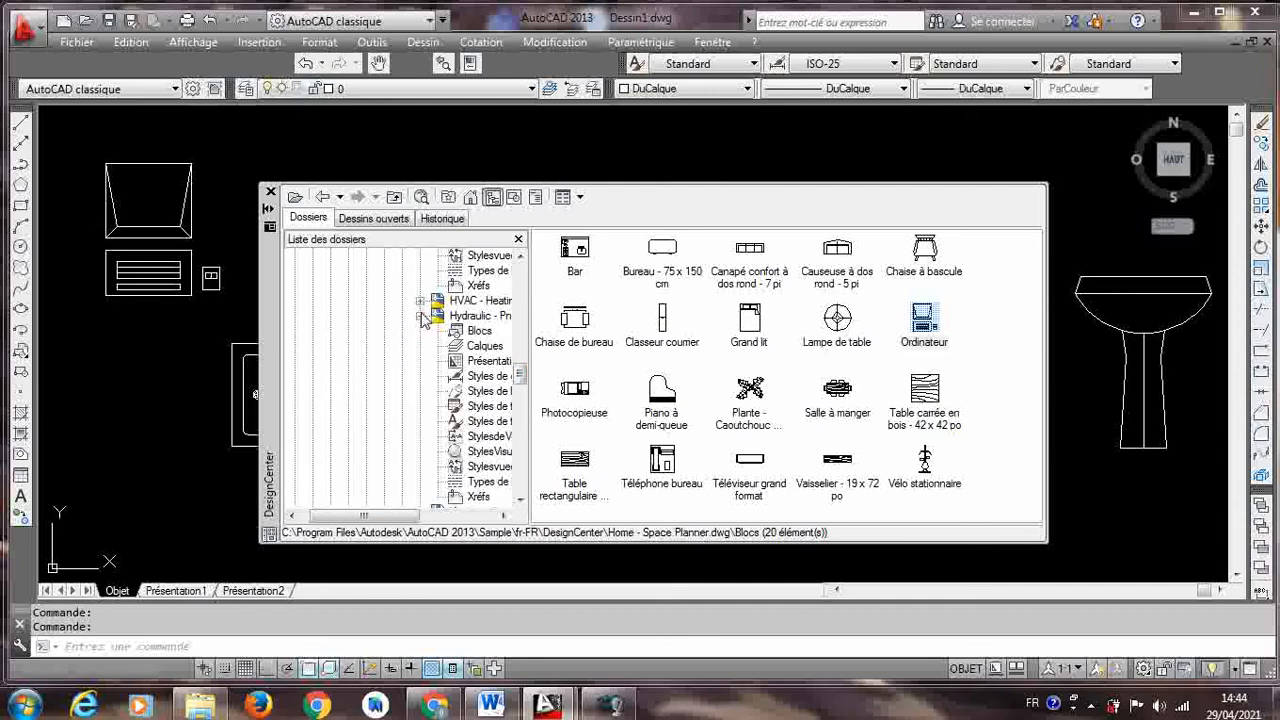
left_click(482, 334)
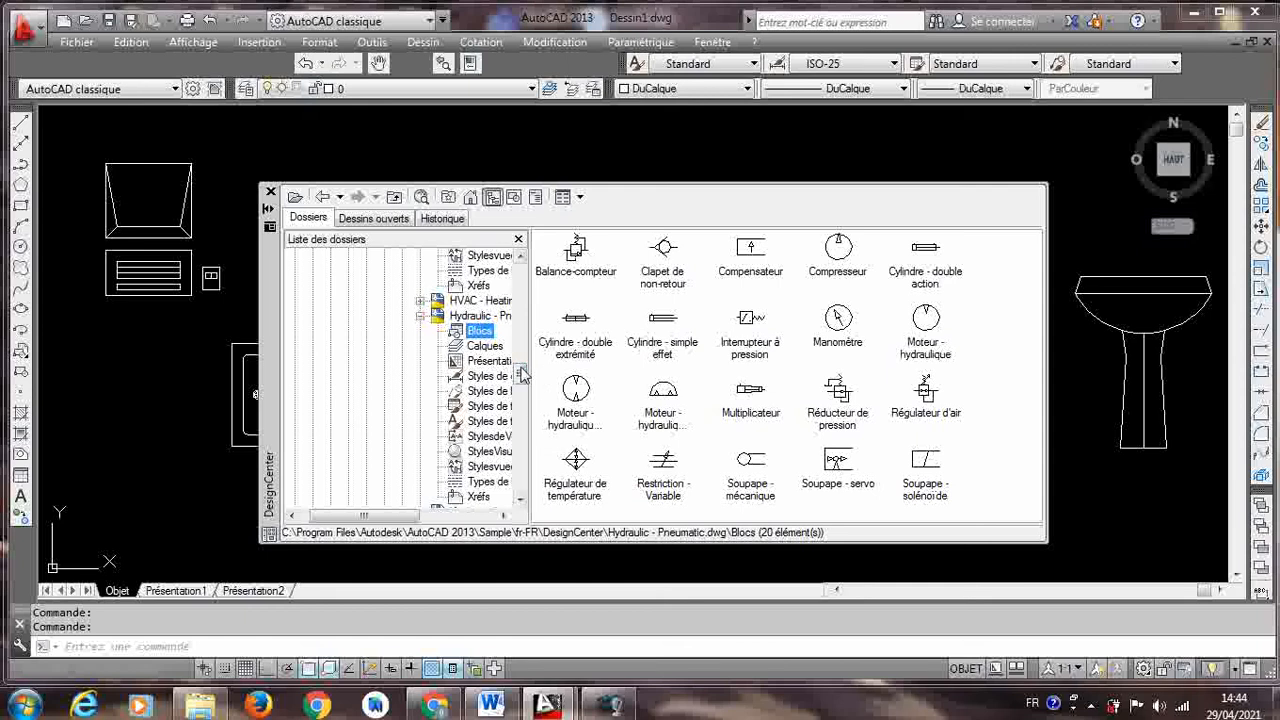
- Insert the Four à micro-ondes block left of the bathtub and Armoire murale 18 x 36 po - face above the washbasin's left side from Kitchens.dwg
left_click_drag(520, 374, 520, 395)
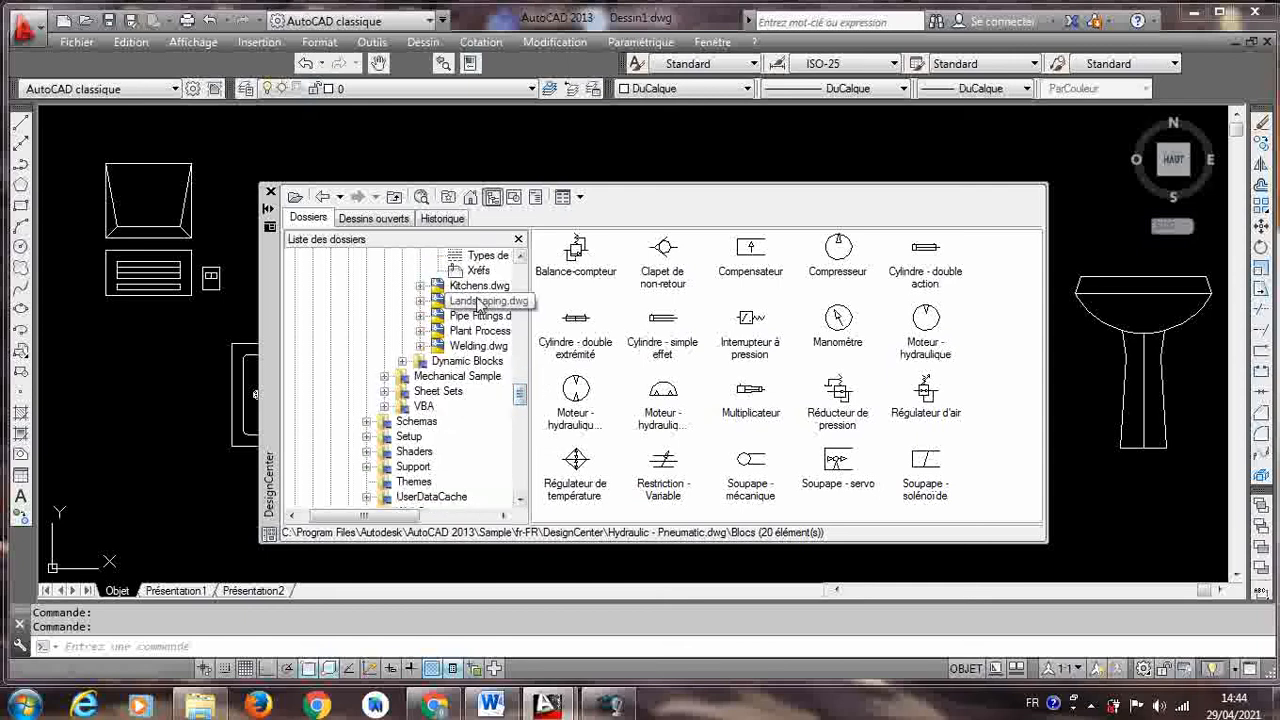
left_click(420, 286)
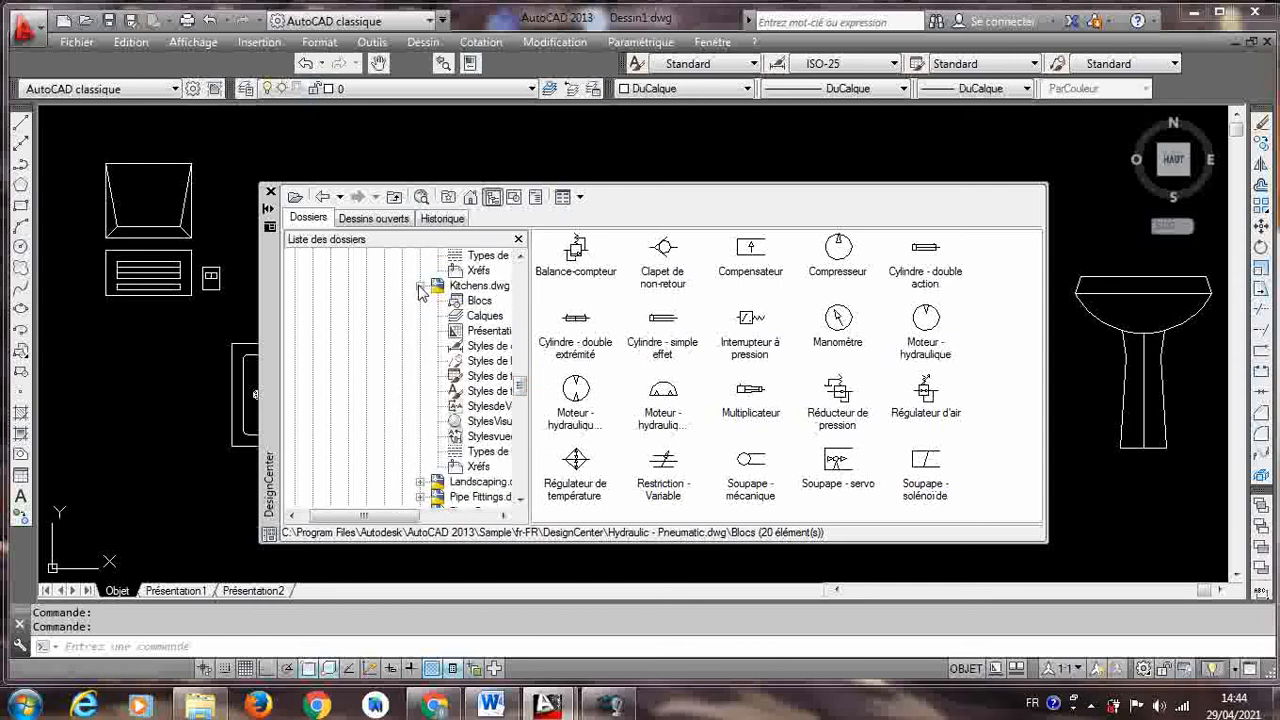
left_click(479, 302)
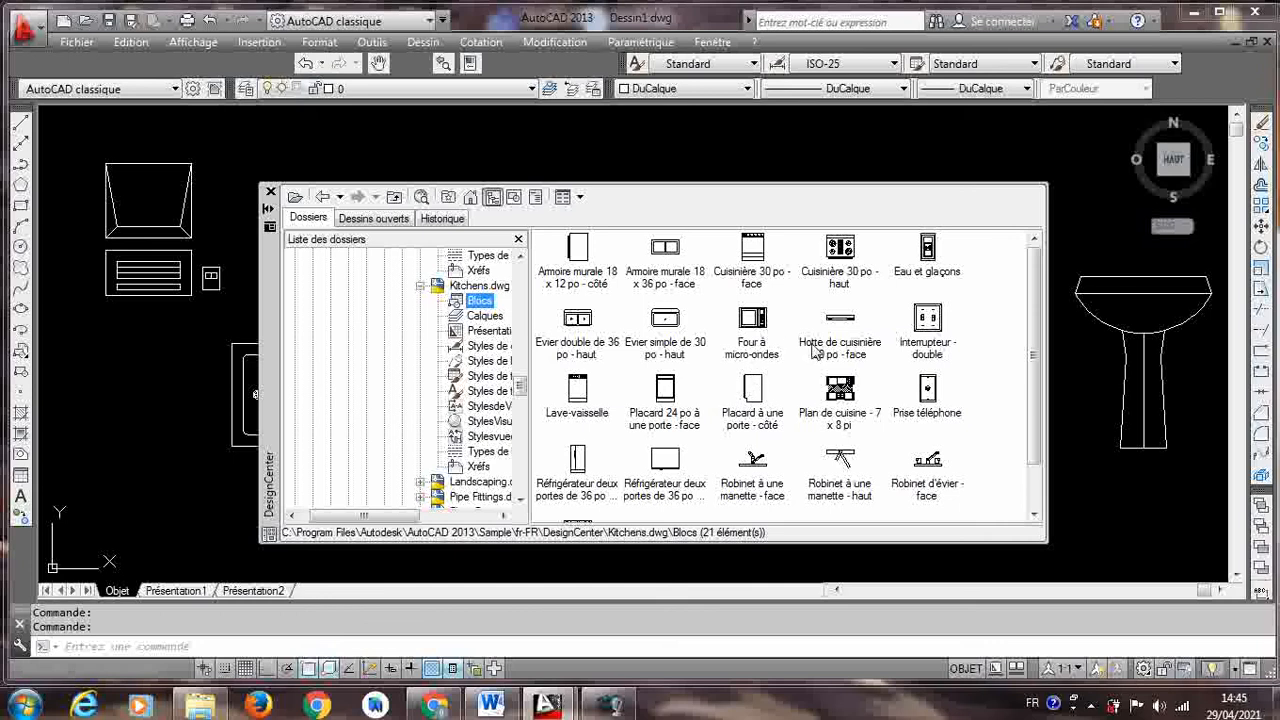
mouse_move(758, 330)
left_mouse_down()
mouse_move(122, 430)
mouse_move(98, 458)
left_mouse_up()
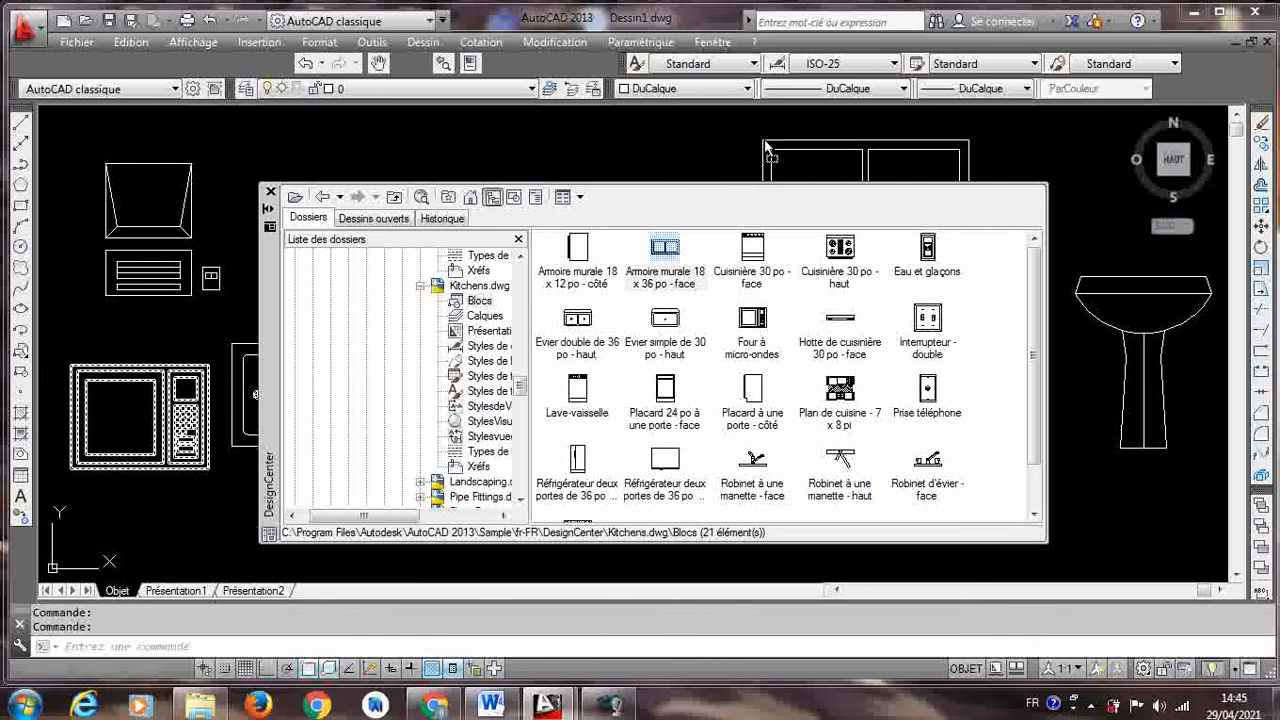
left_click(271, 193)
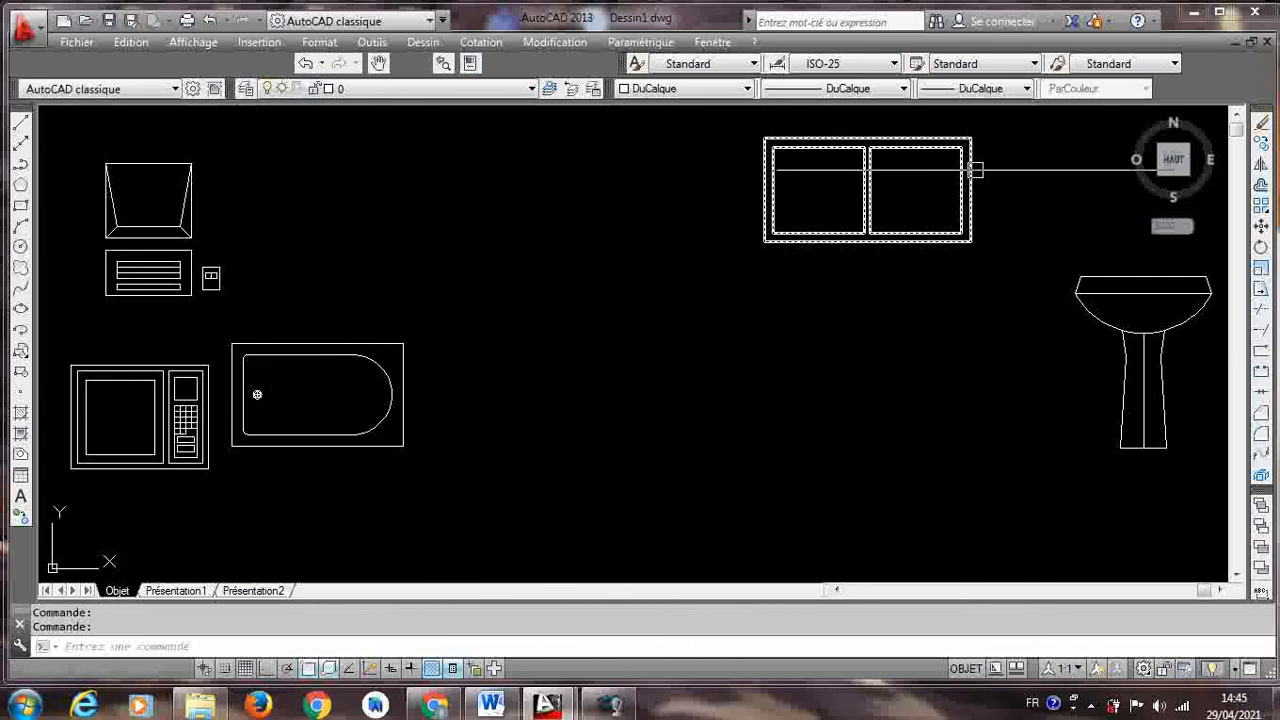
- Switch to Dessin123456.dwg and insert the Cuisinière 30 po - face block from DesignCenter in the empty area right of the floor plan
mouse_move(547, 705)
left_click(607, 604)
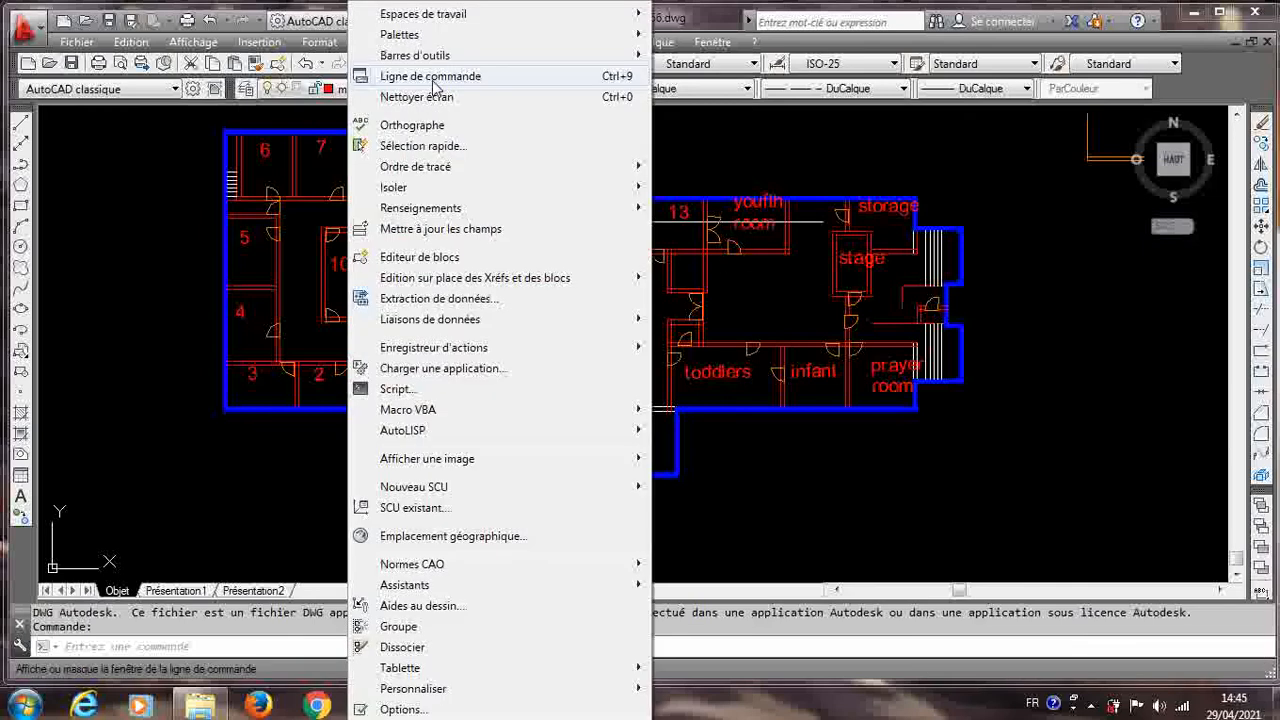
mouse_move(525, 44)
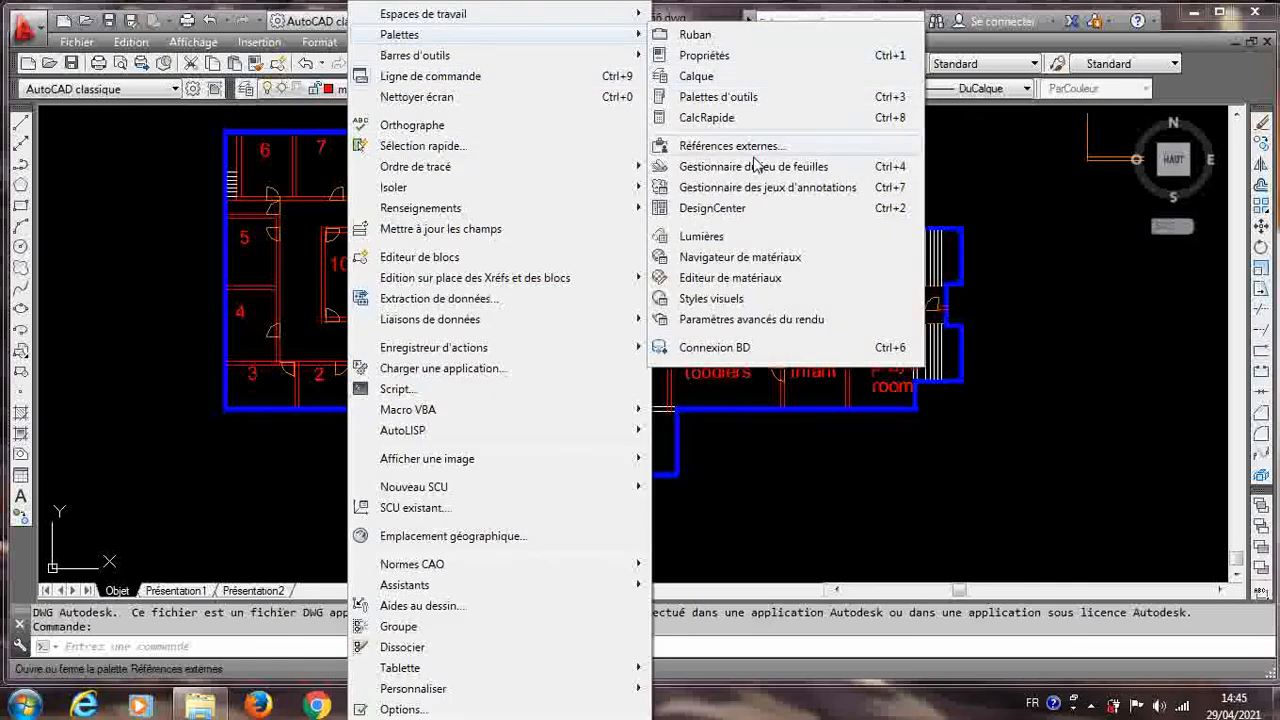
left_click(757, 208)
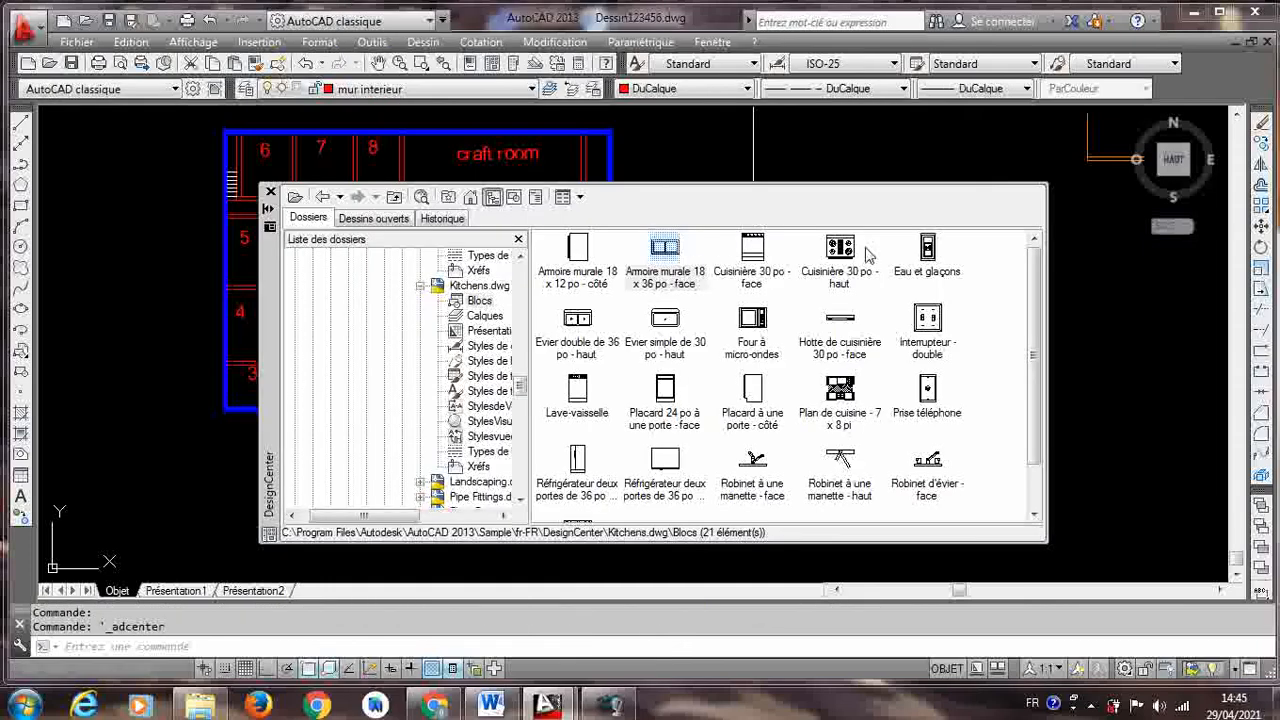
left_click(755, 256)
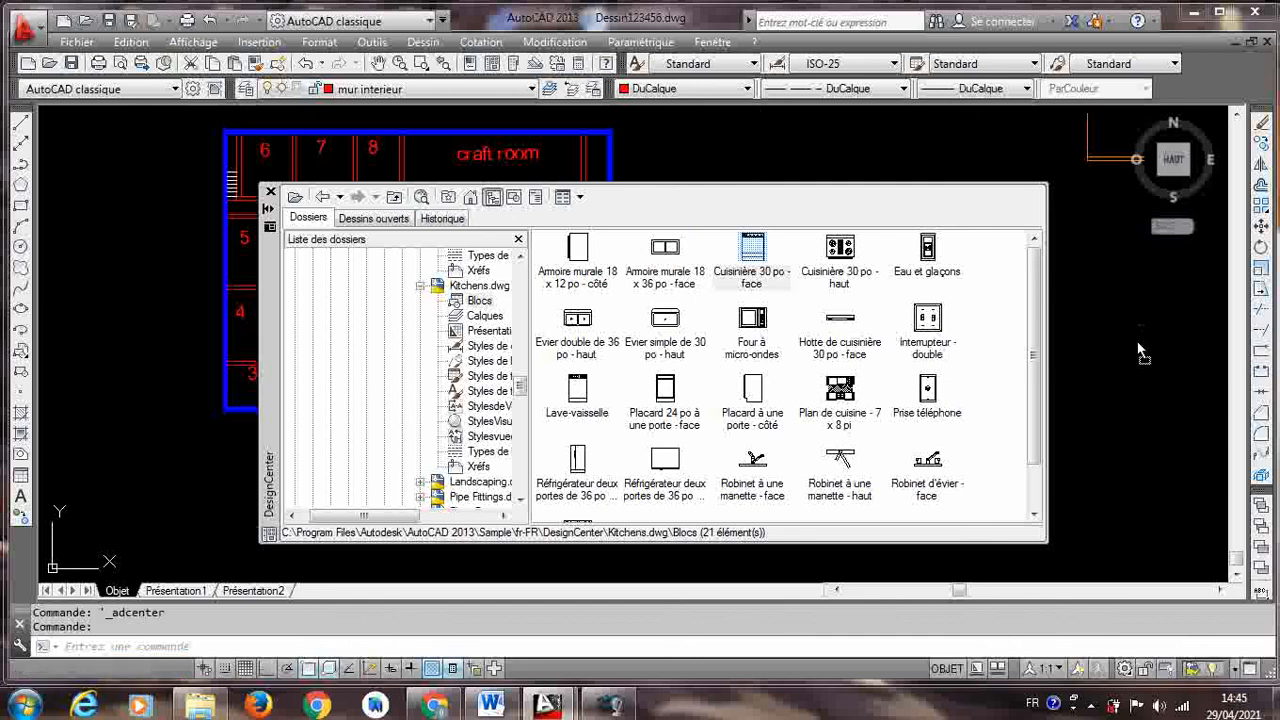
left_click_drag(1108, 380, 1110, 362)
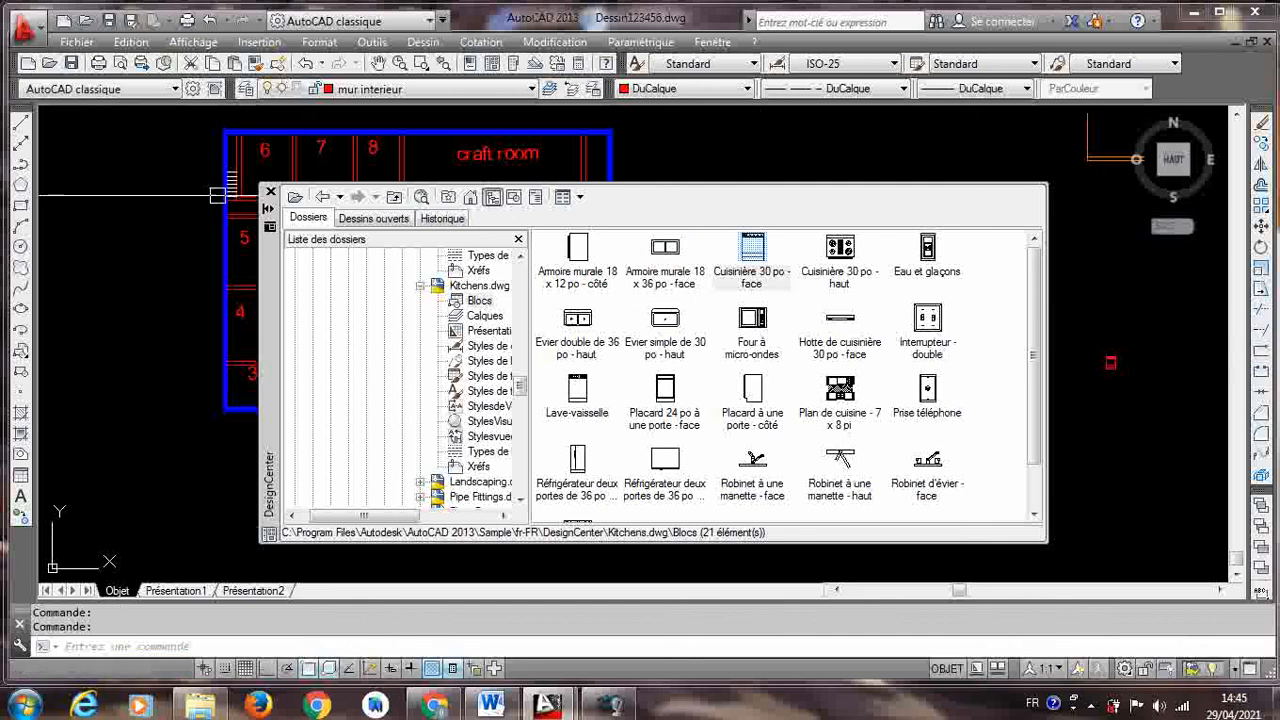
left_click(270, 191)
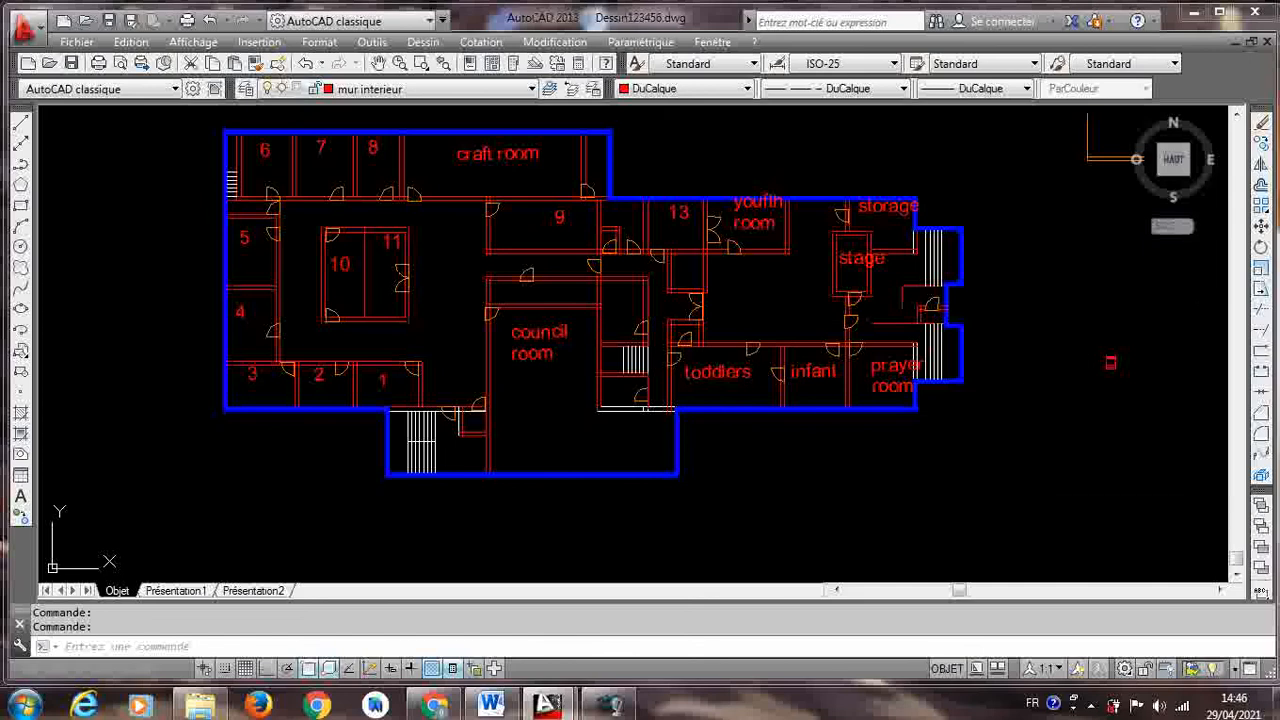
- Move the Cuisinière 30 po - face block into the lower left corner of the council room
left_click(1106, 369)
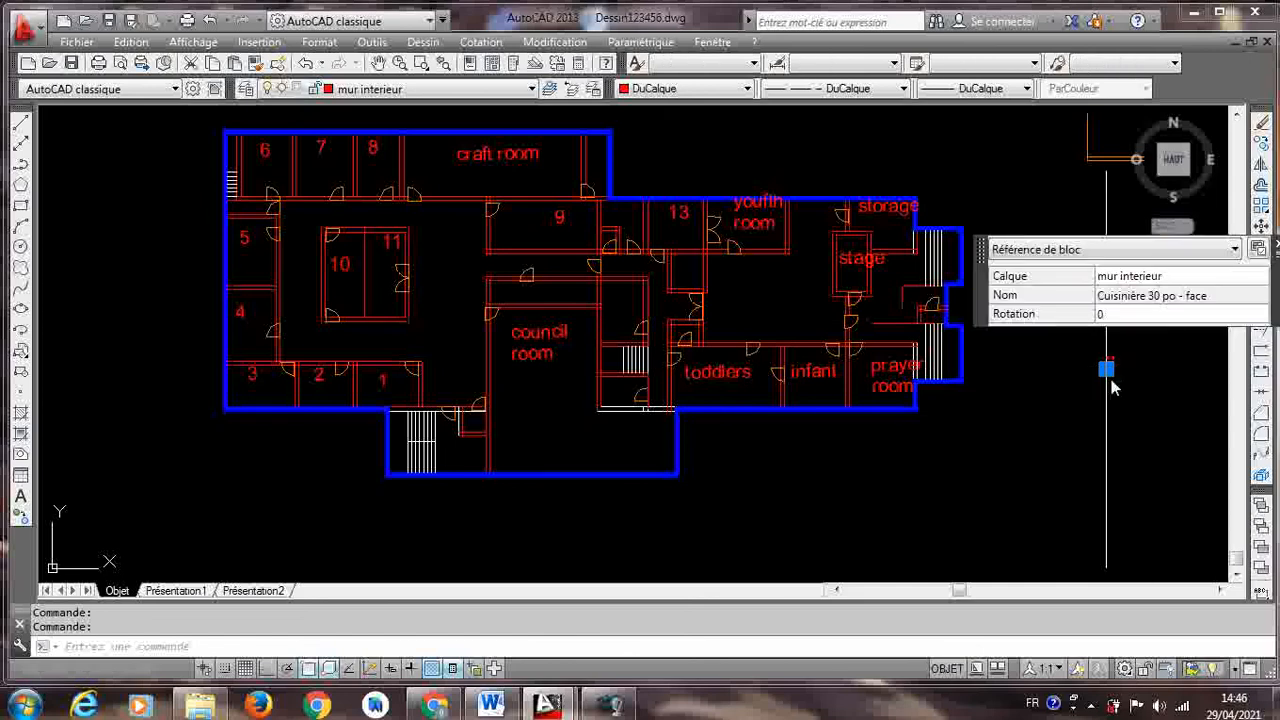
left_click(1106, 369)
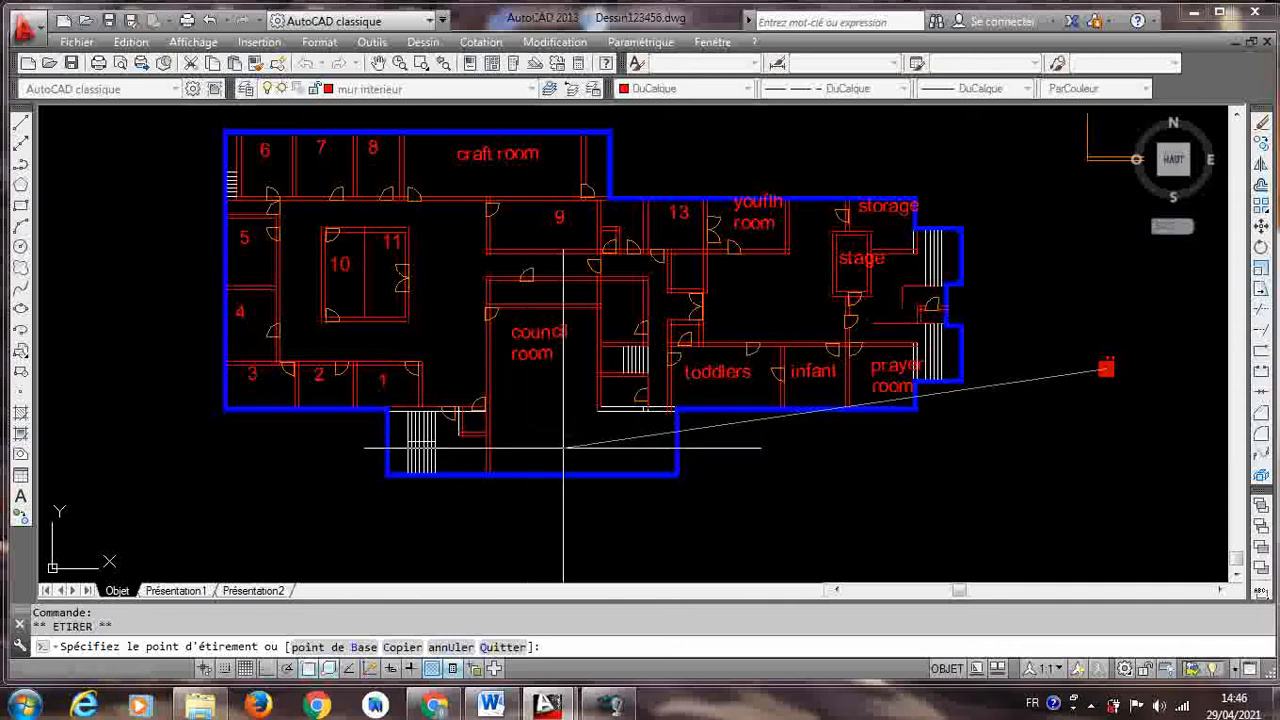
left_click(505, 460)
left_click(803, 292)
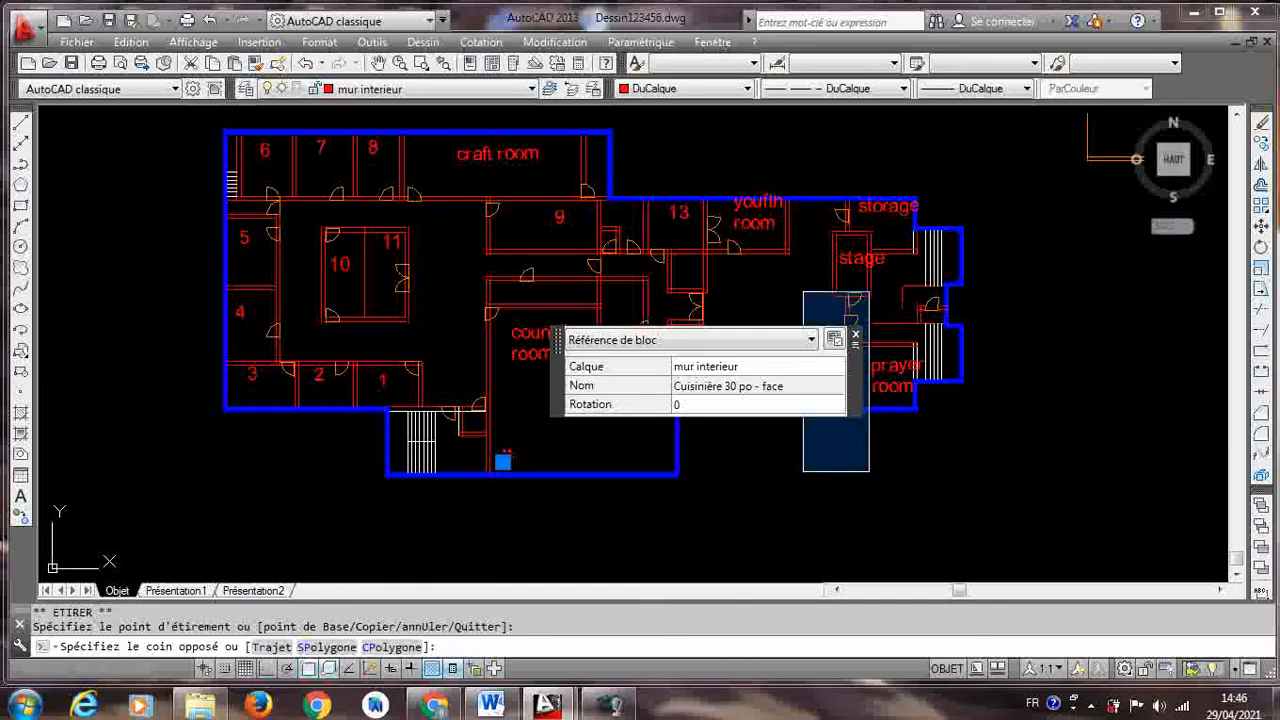
key("Escape")
key("Escape")
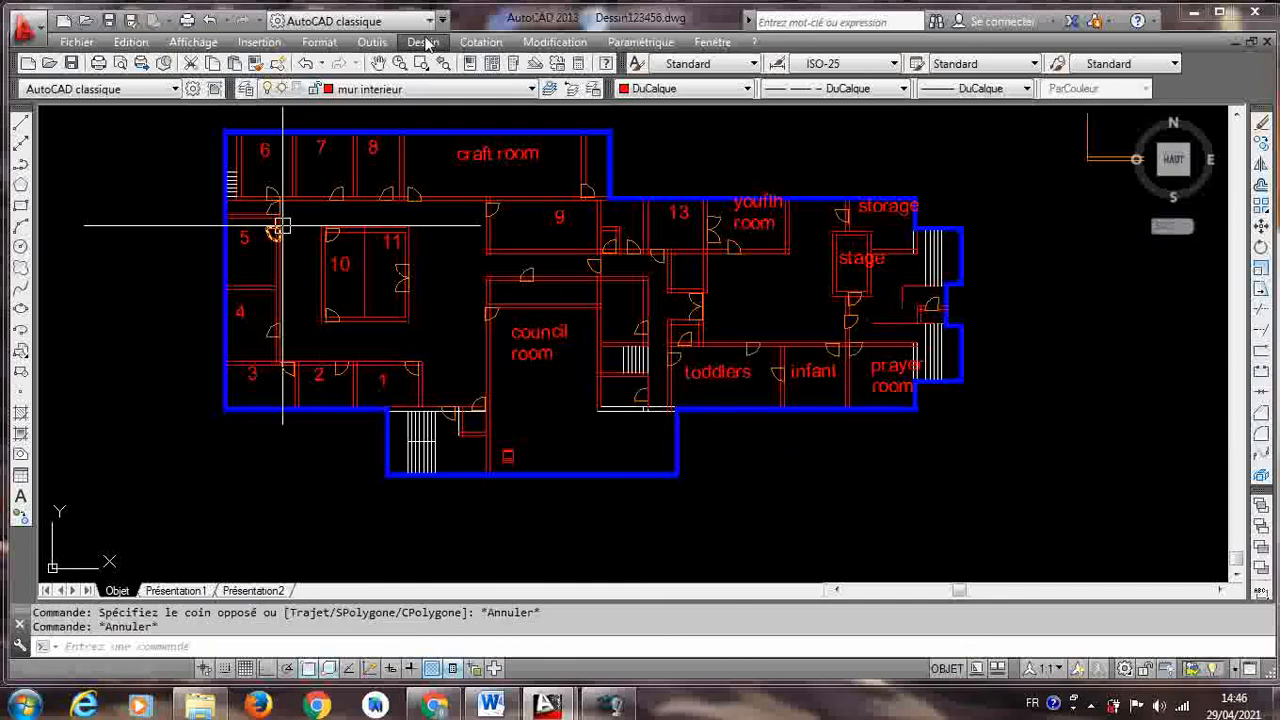
- Insert the Réfrigérateur deux portes de 36 po - haut and Four à micro-ondes blocks right of the floor plan using DesignCenter
left_click(372, 42)
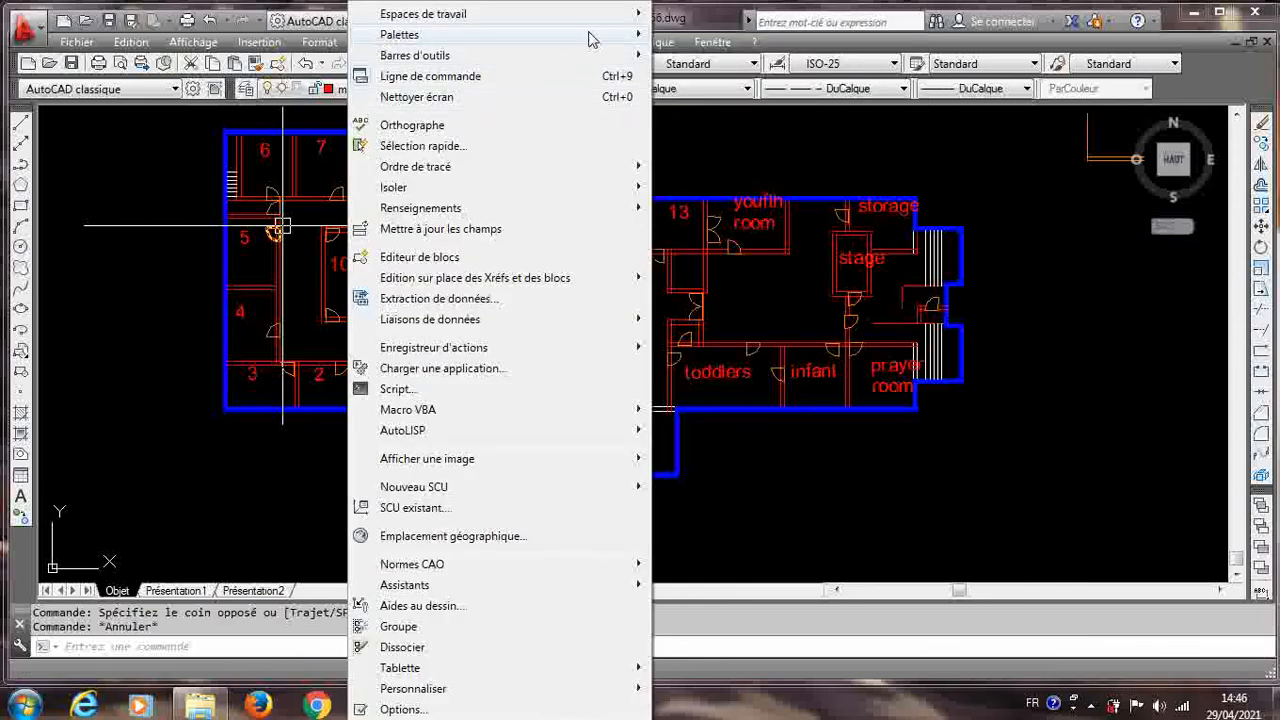
mouse_move(594, 37)
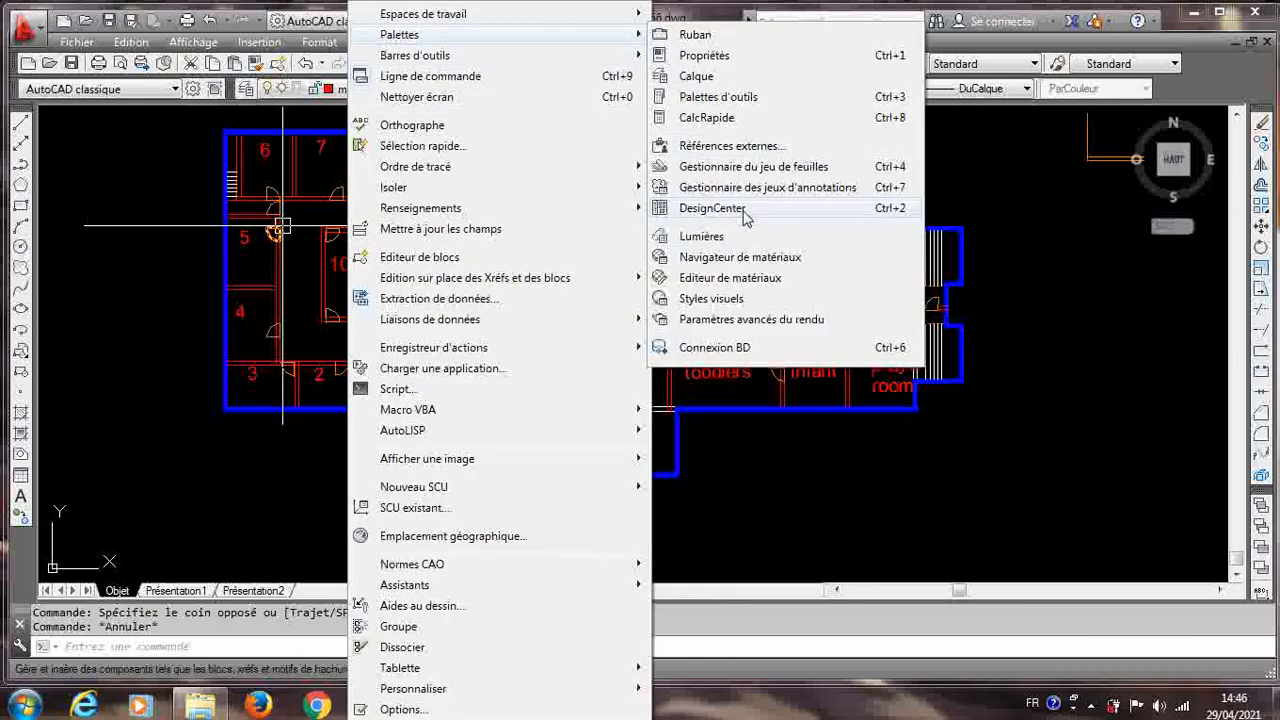
left_click(740, 208)
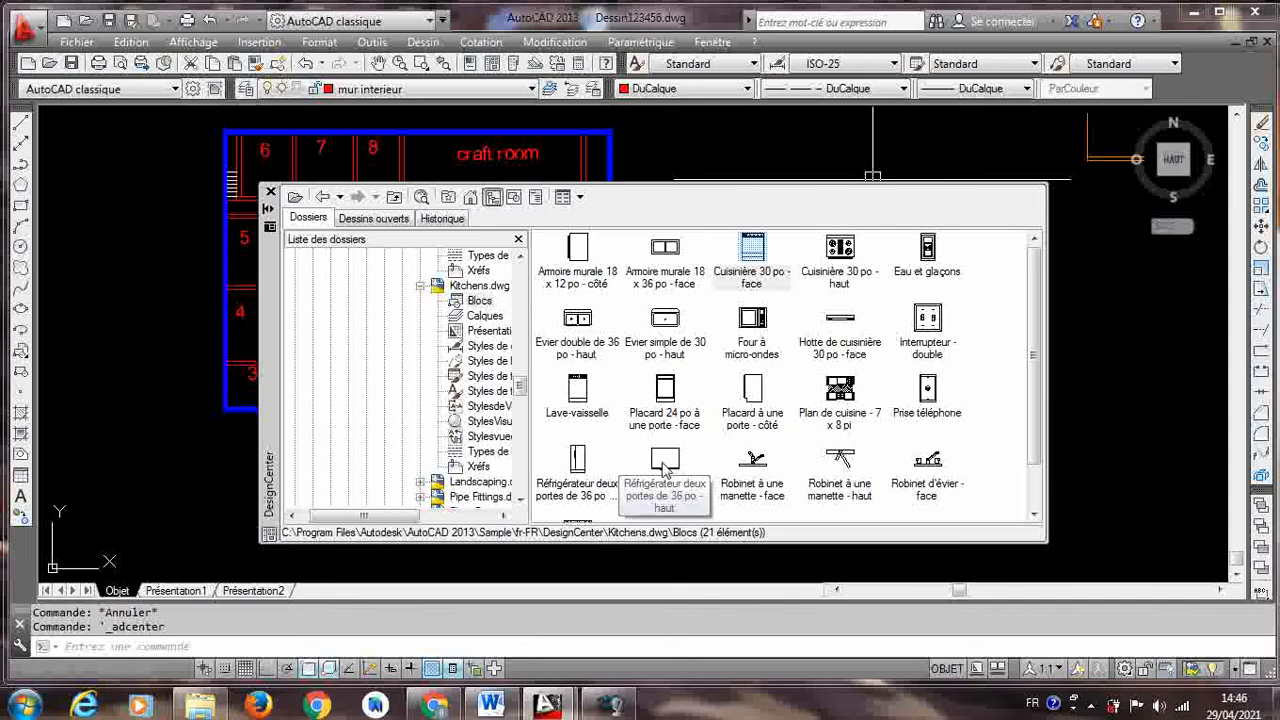
left_click_drag(684, 458, 1130, 424)
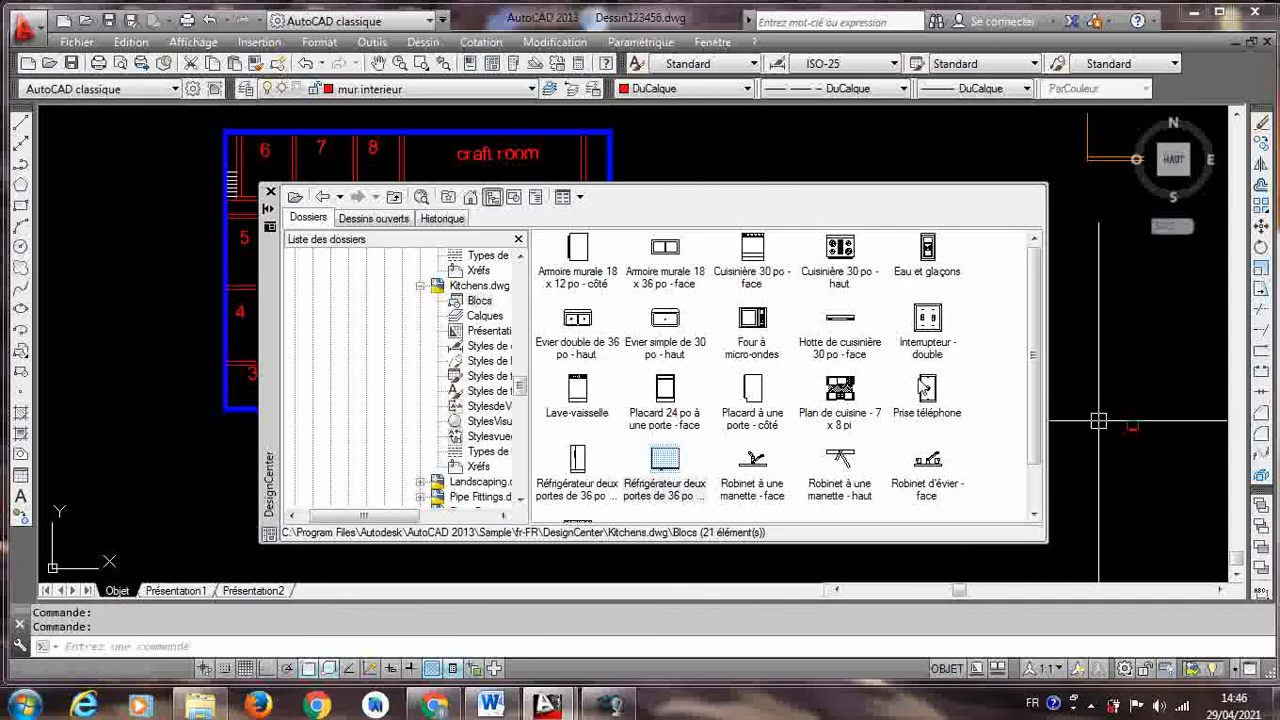
mouse_move(751, 330)
left_mouse_down()
mouse_move(980, 320)
mouse_move(1168, 332)
mouse_move(1125, 342)
left_mouse_up()
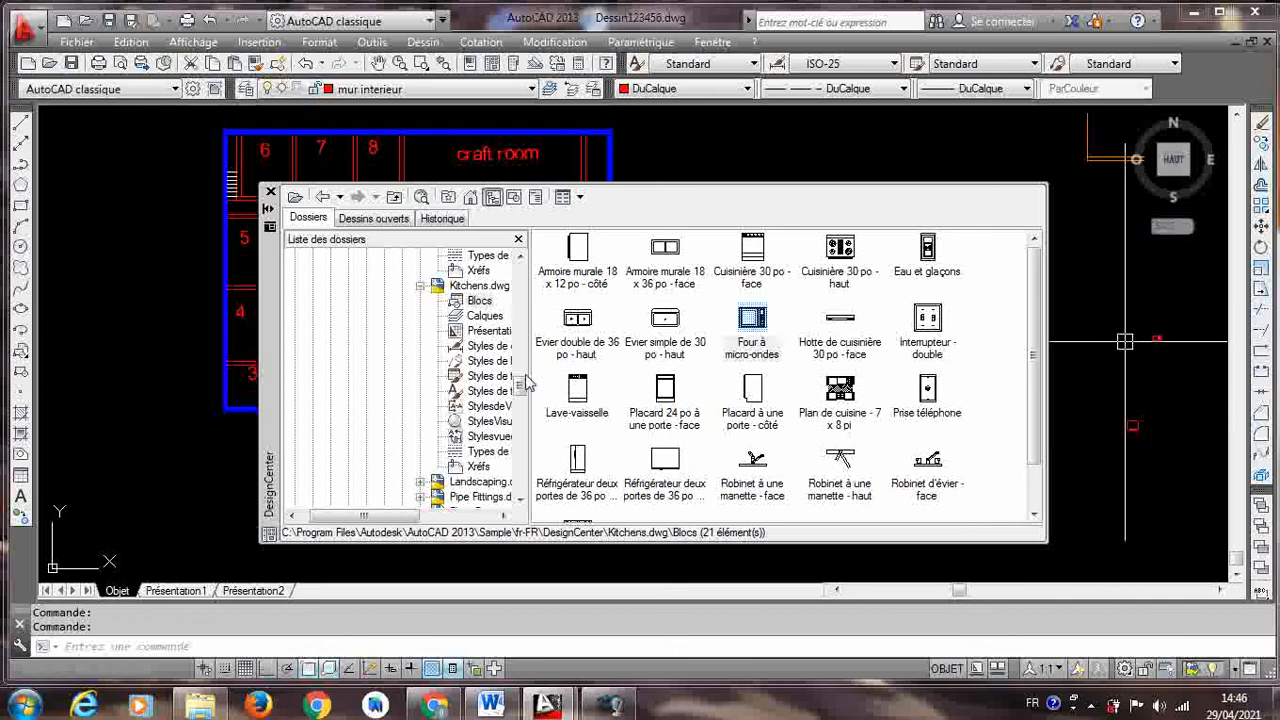
- Insert the Baignoire - 26 x 60 po and Lavabo sur colonne - face blocks from House Designer.dwg above the floor plan's right wing
left_click(519, 256)
left_click(519, 256)
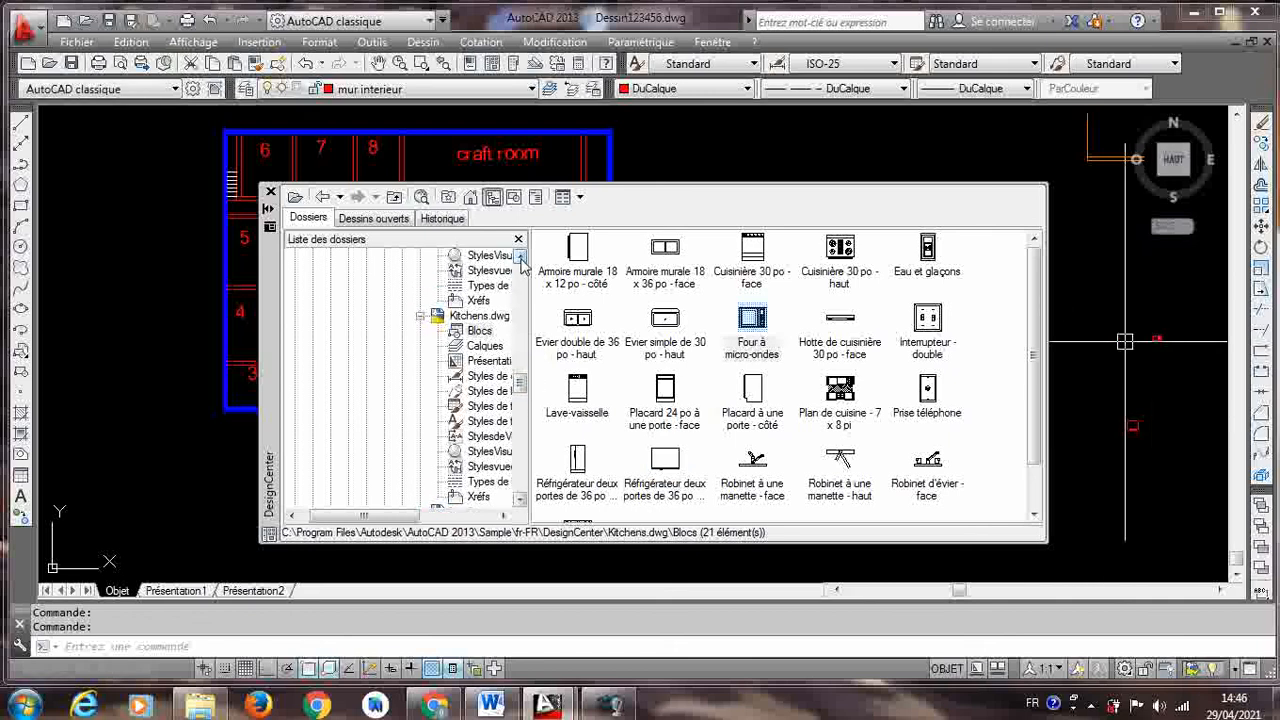
left_click(521, 259)
left_click(521, 259)
left_click(521, 259)
left_click(521, 259)
left_click(521, 259)
left_click(521, 259)
left_click(521, 259)
left_click(521, 259)
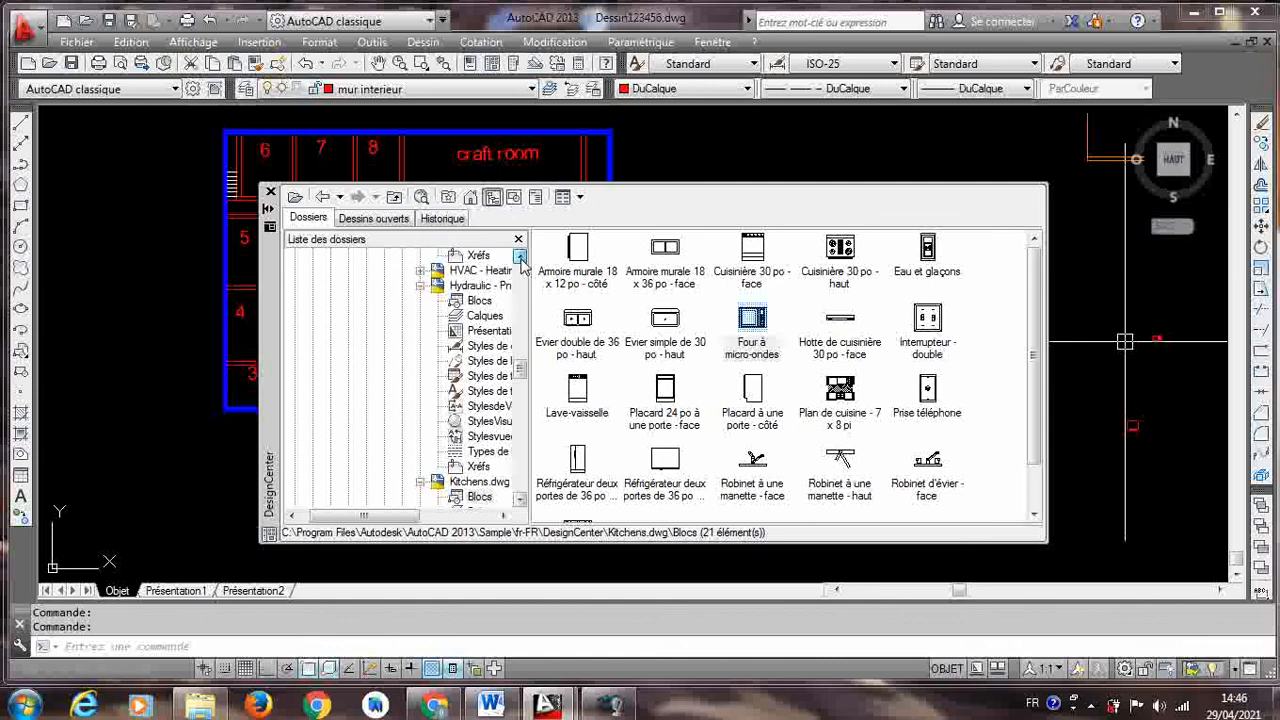
left_click(521, 259)
left_click(521, 259)
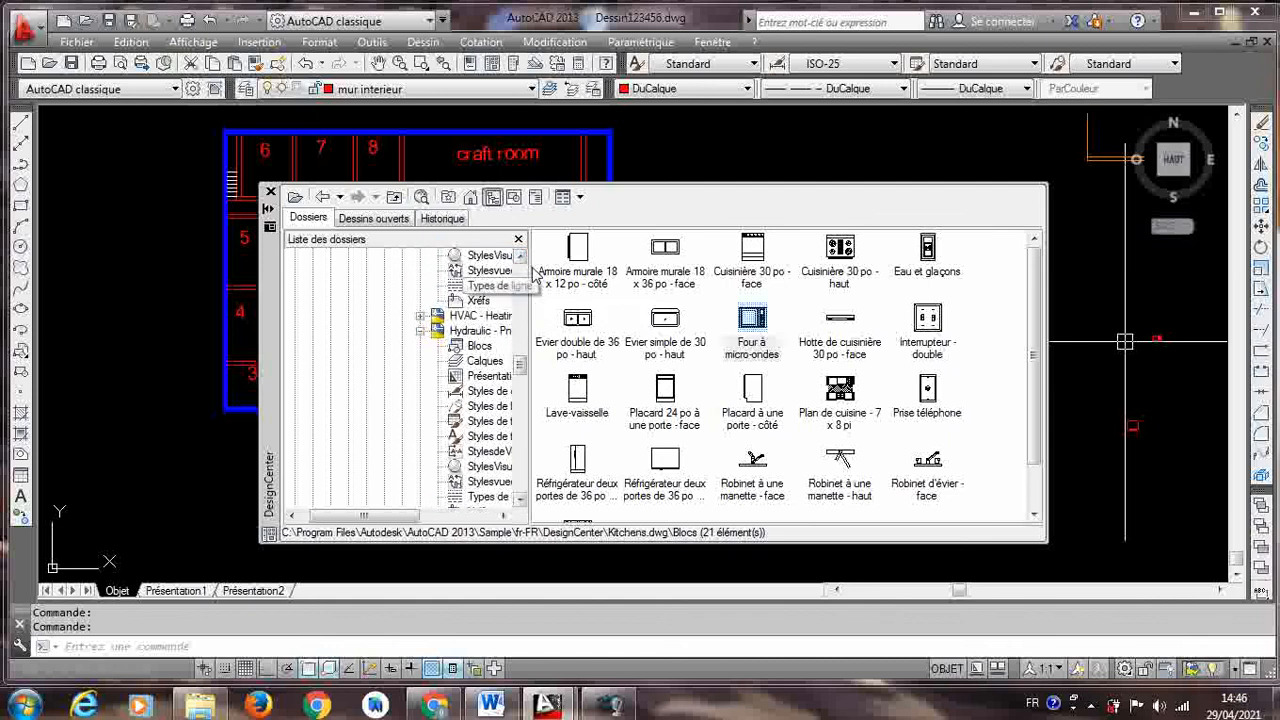
left_click(521, 259)
left_click(521, 259)
left_click(521, 259)
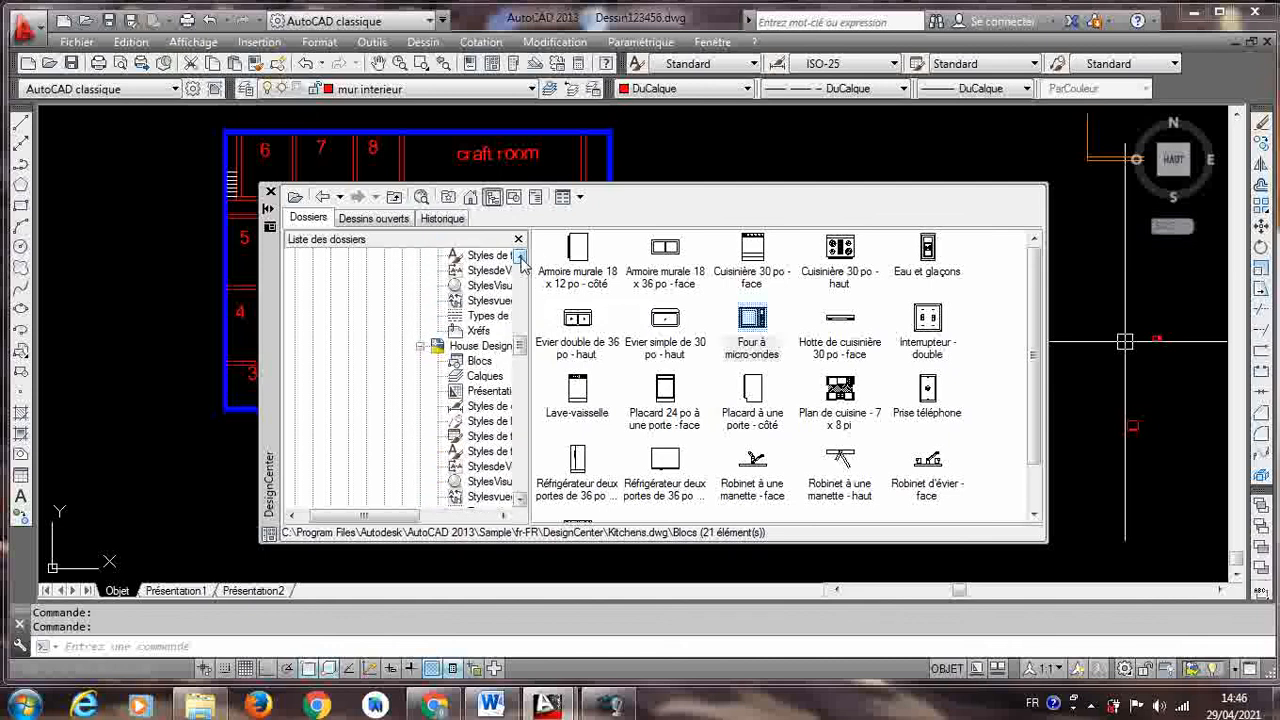
left_click(480, 361)
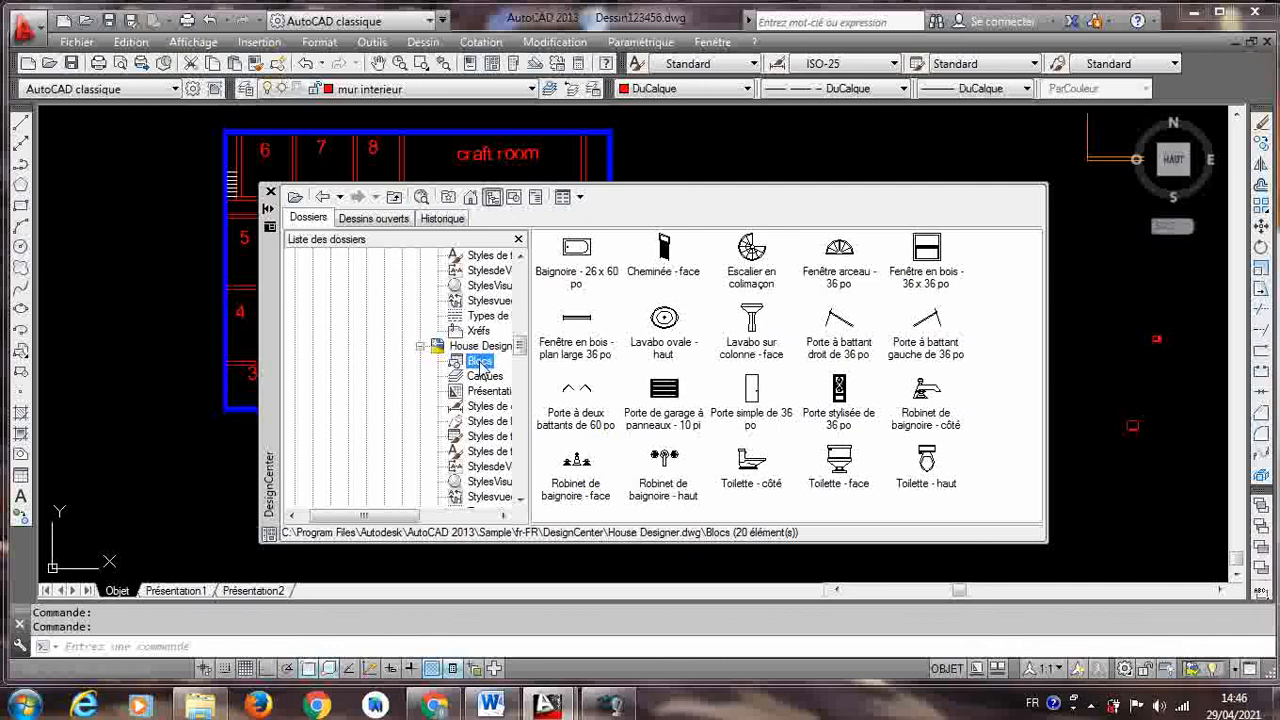
left_click_drag(572, 249, 722, 221)
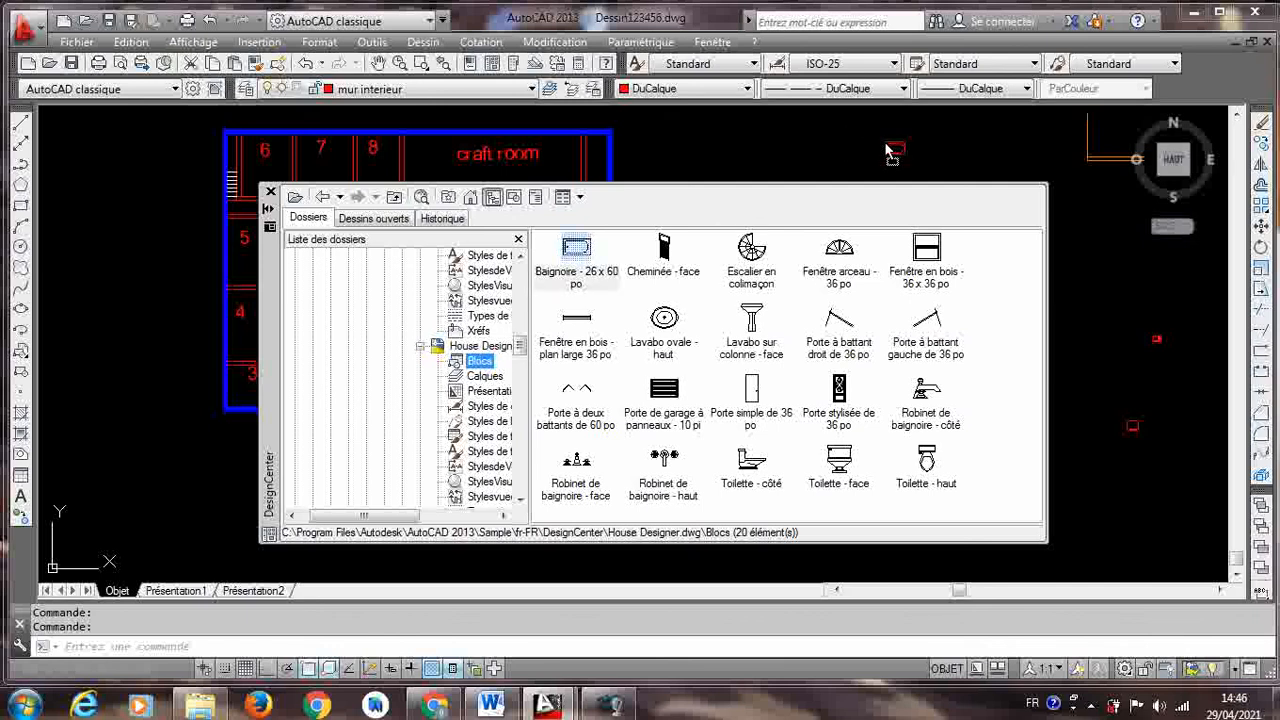
left_click_drag(886, 150, 886, 151)
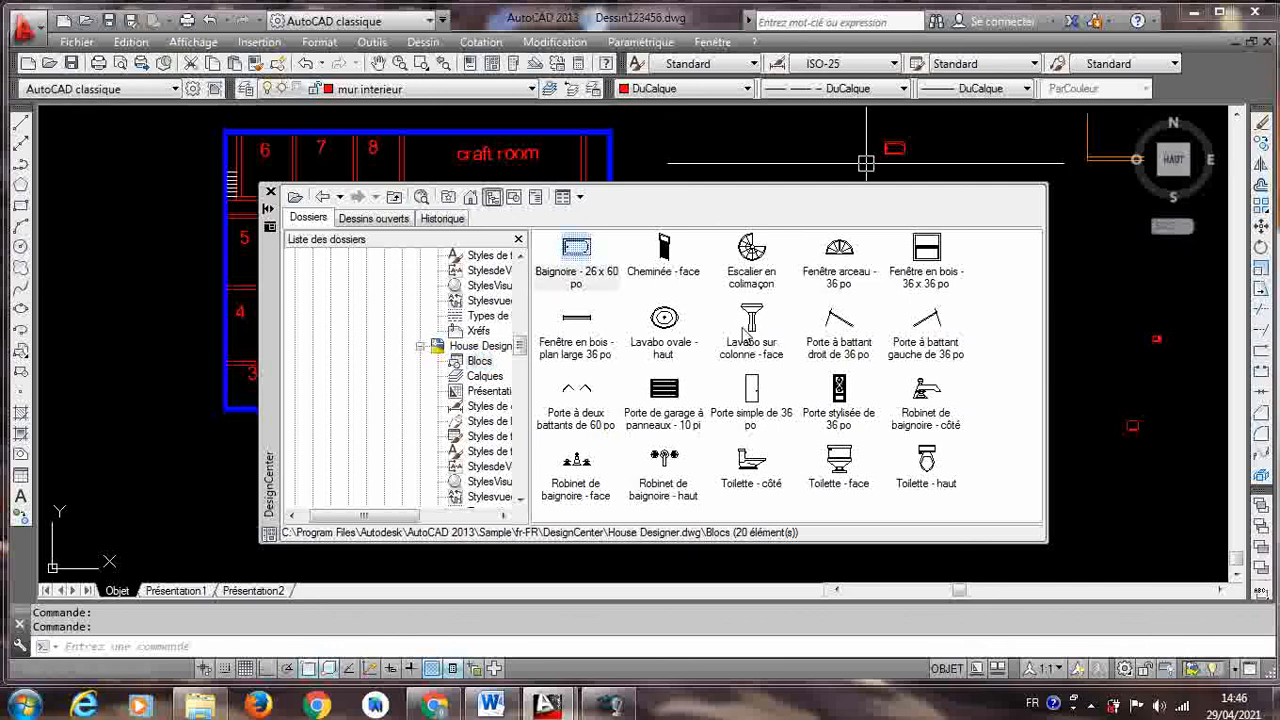
left_click_drag(746, 323, 962, 139)
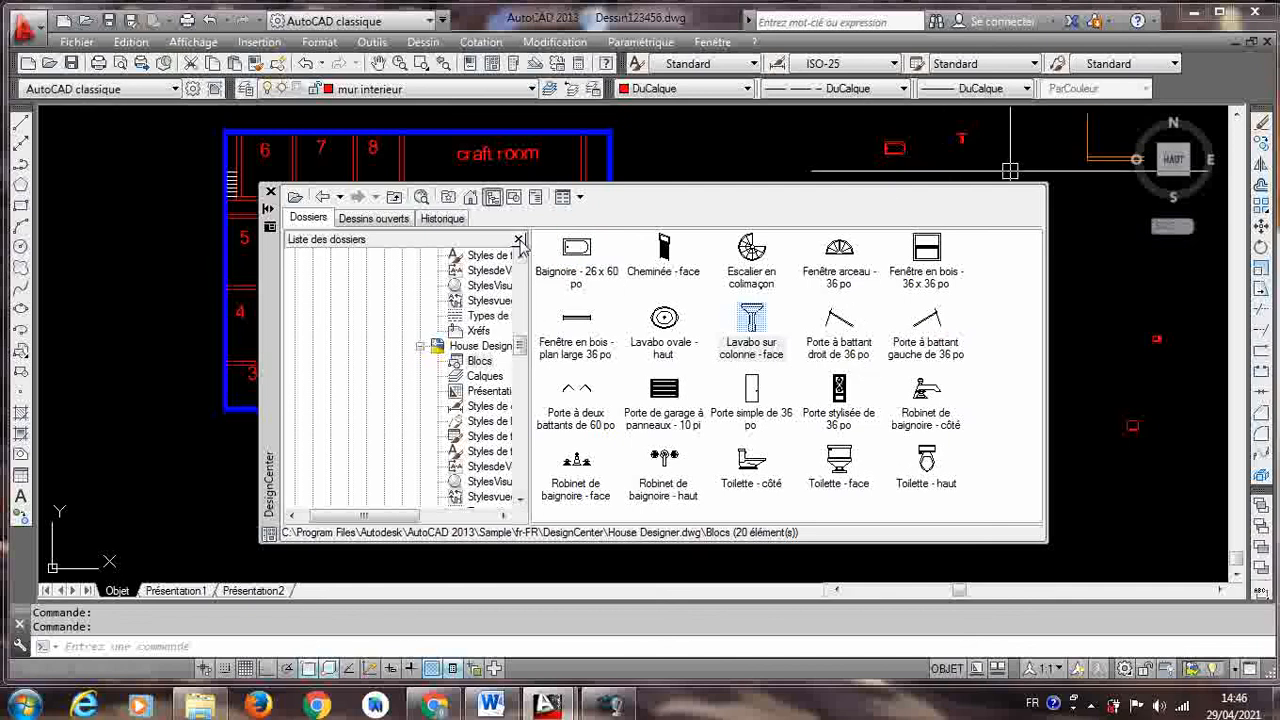
- Insert the Grand lit, Piano à demi-queue and Table rectangulaire blocks from Home - Space Planner.dwg left of the floor plan and close DesignCenter
left_click_drag(520, 258, 520, 258)
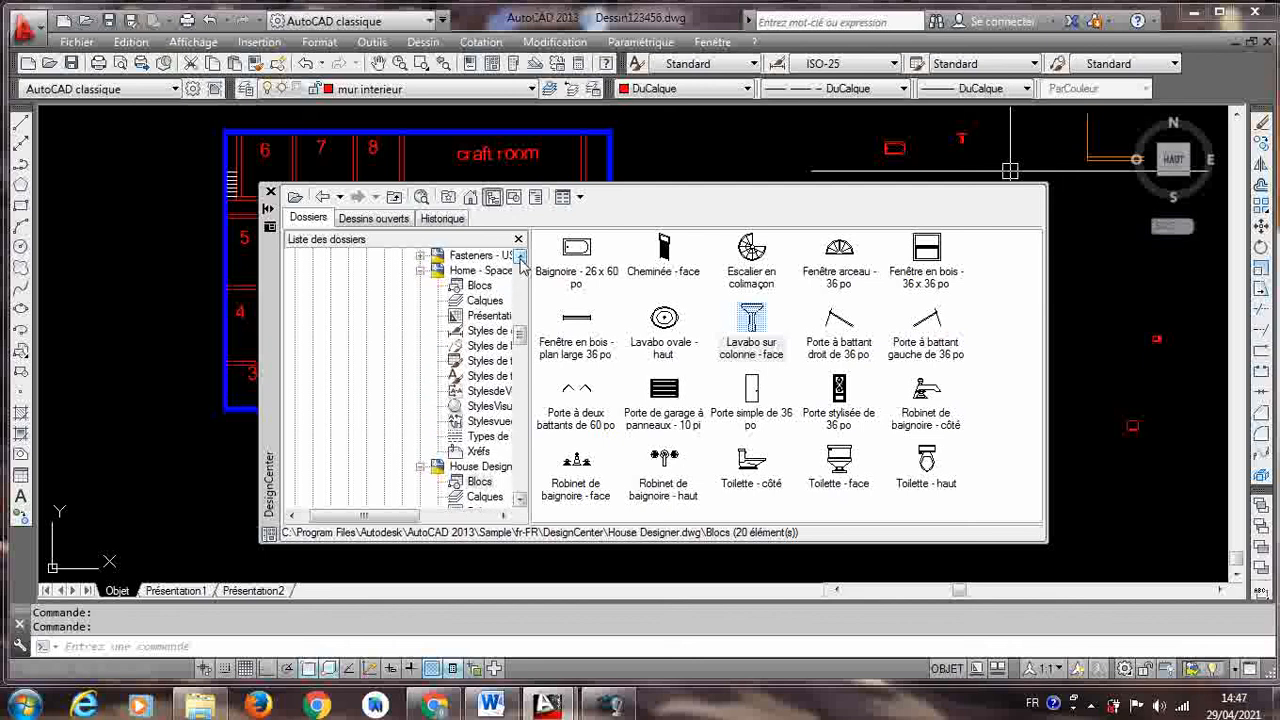
left_click(479, 285)
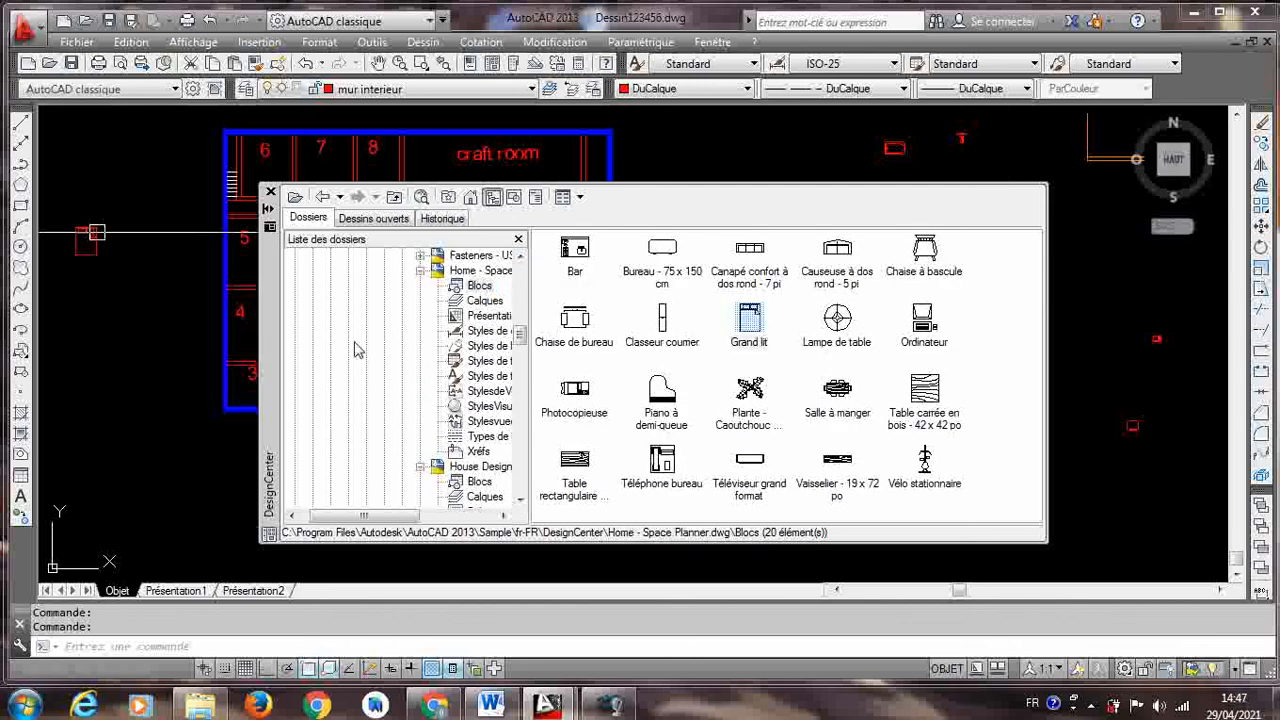
left_click_drag(668, 410, 124, 402)
left_click_drag(574, 462, 140, 320)
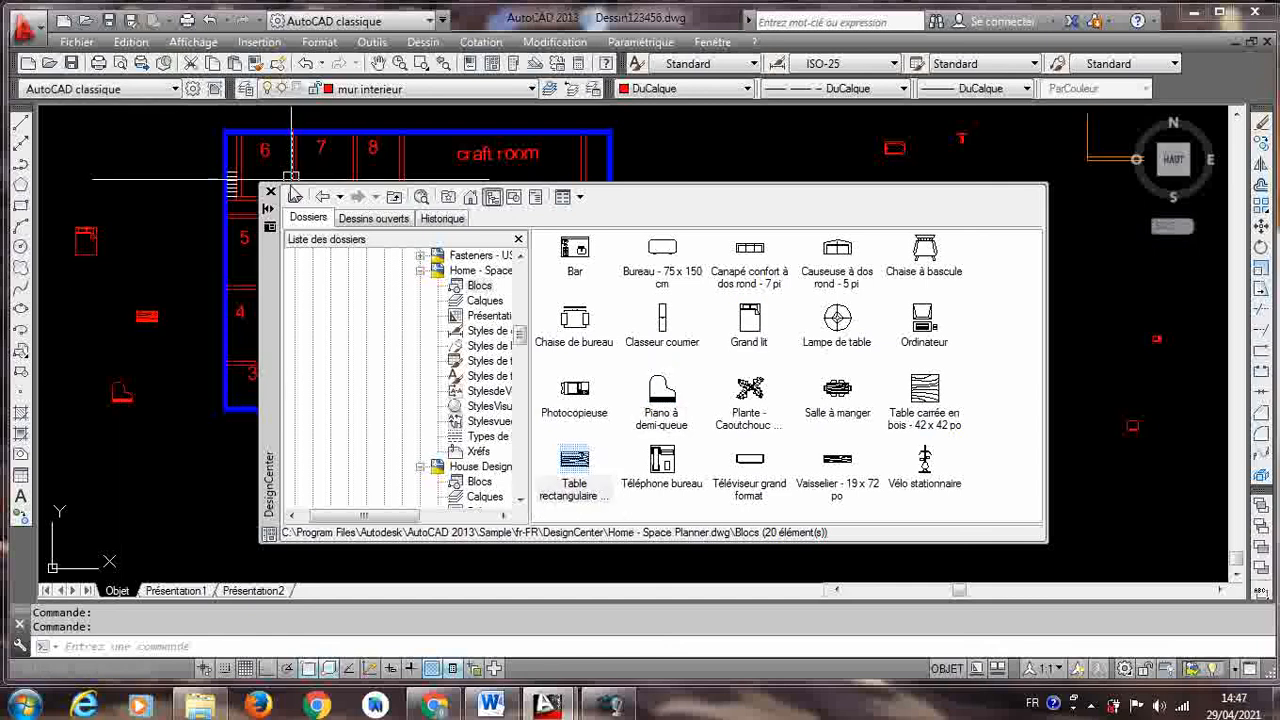
left_click(270, 191)
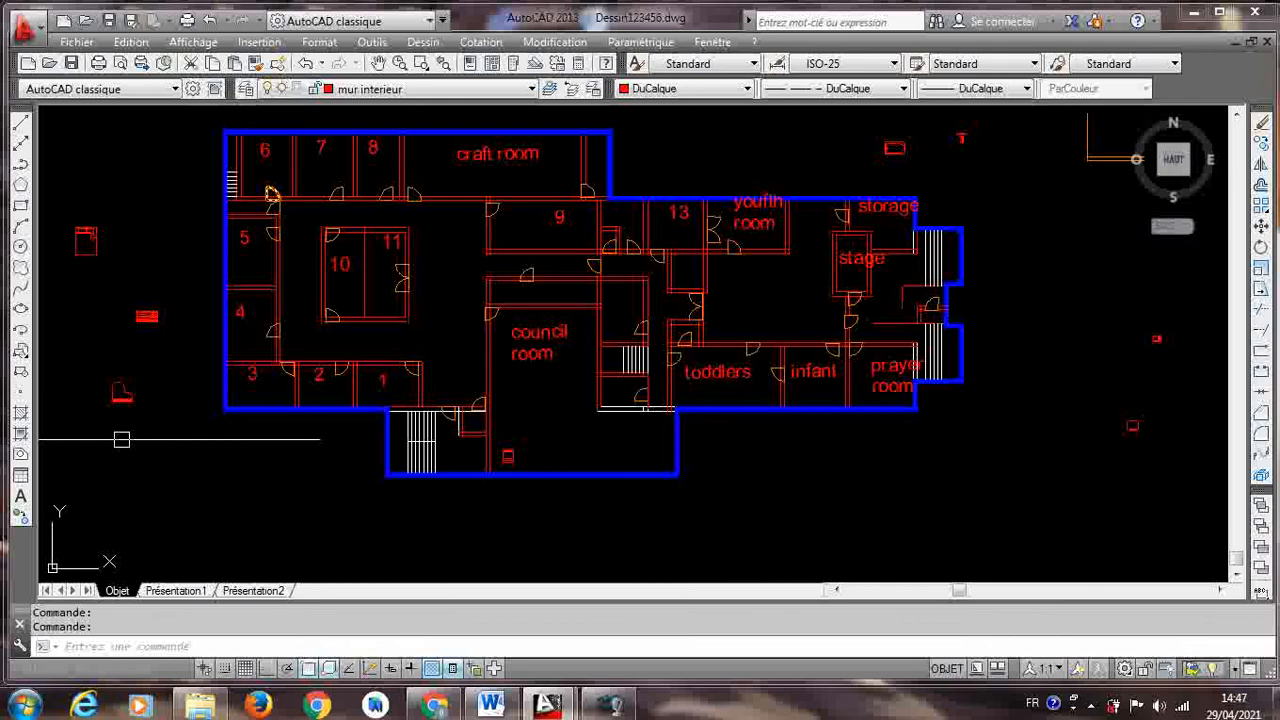
- Move the Piano à demi-queue block into the open room between the youth room and toddlers
left_click(124, 396)
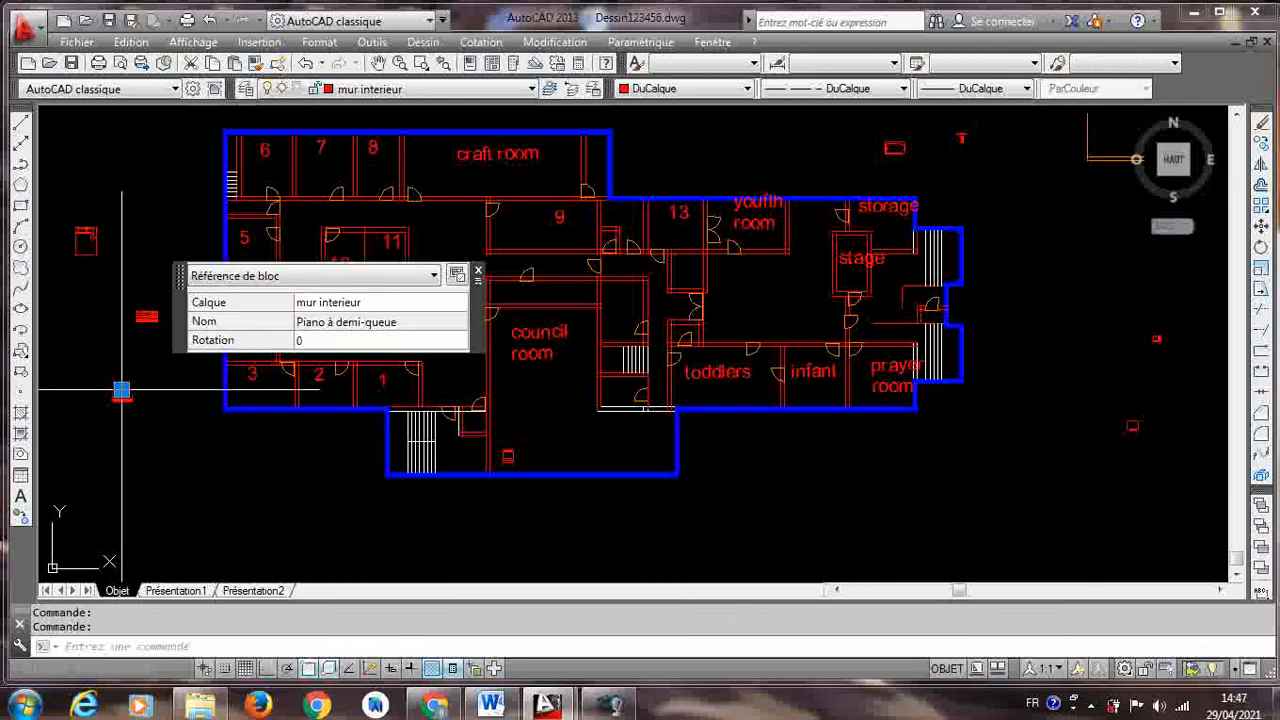
left_click(123, 393)
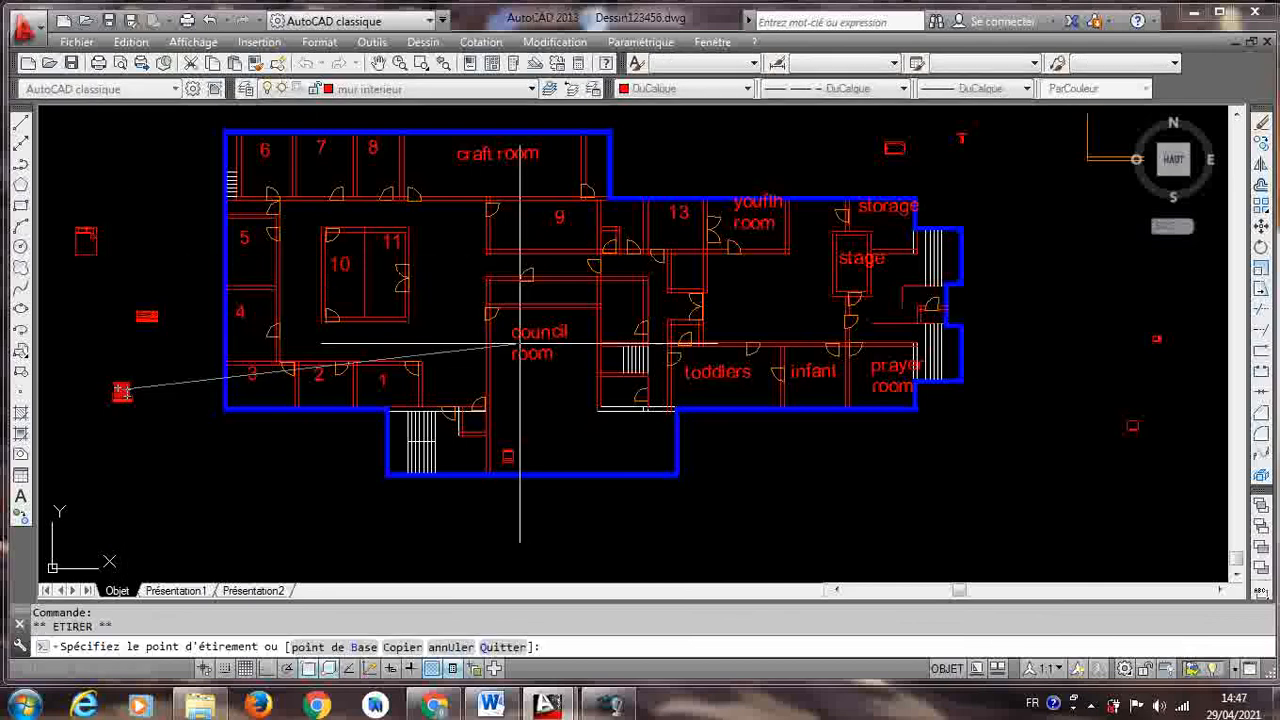
left_click(744, 271)
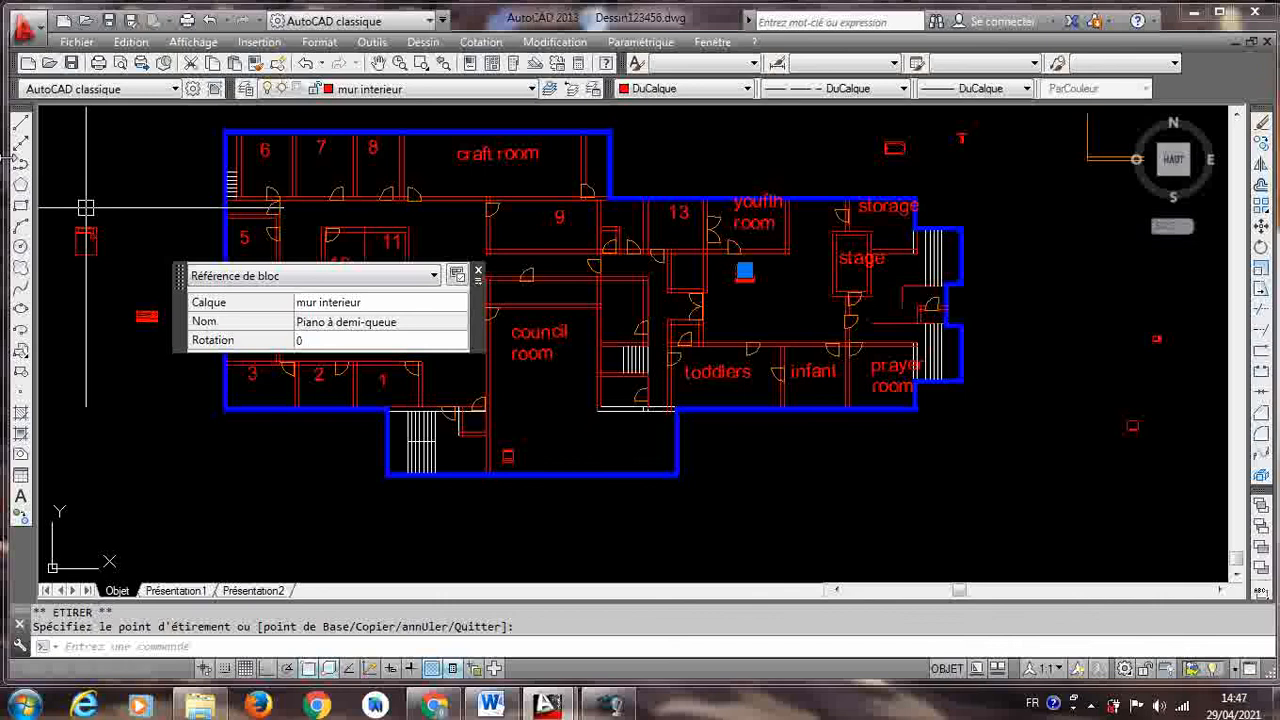
left_click(86, 247)
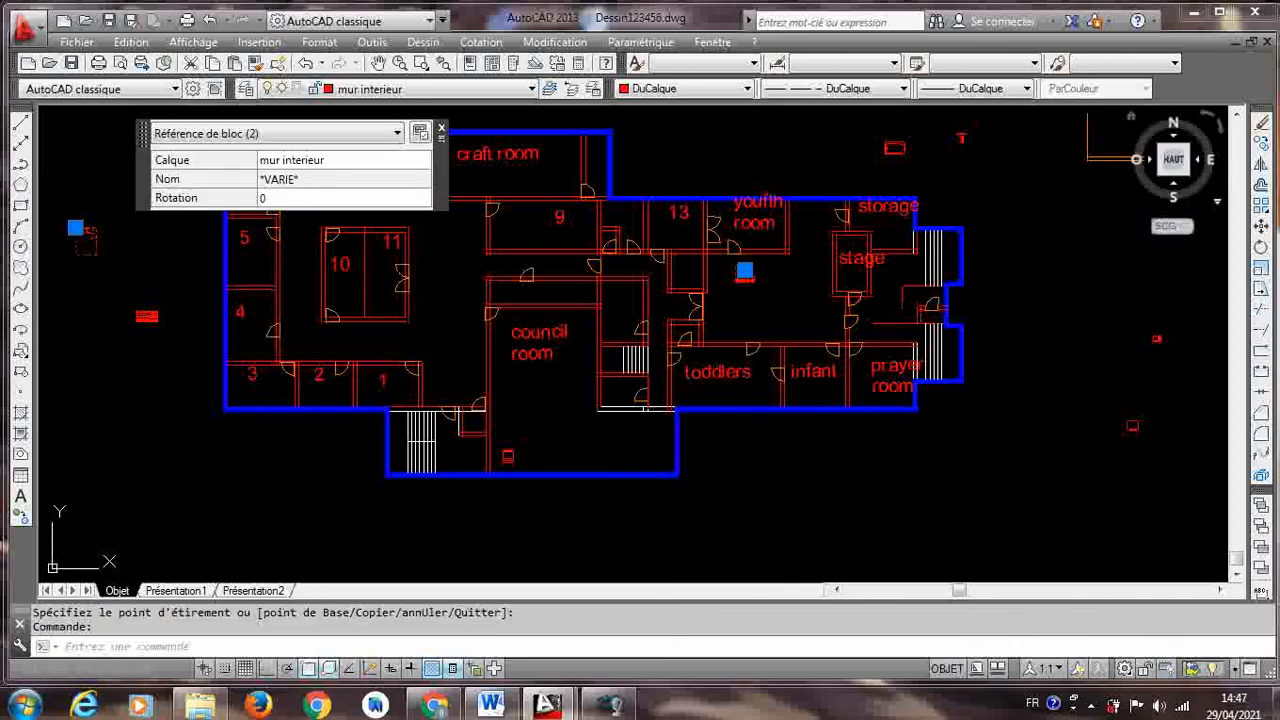
key("Escape")
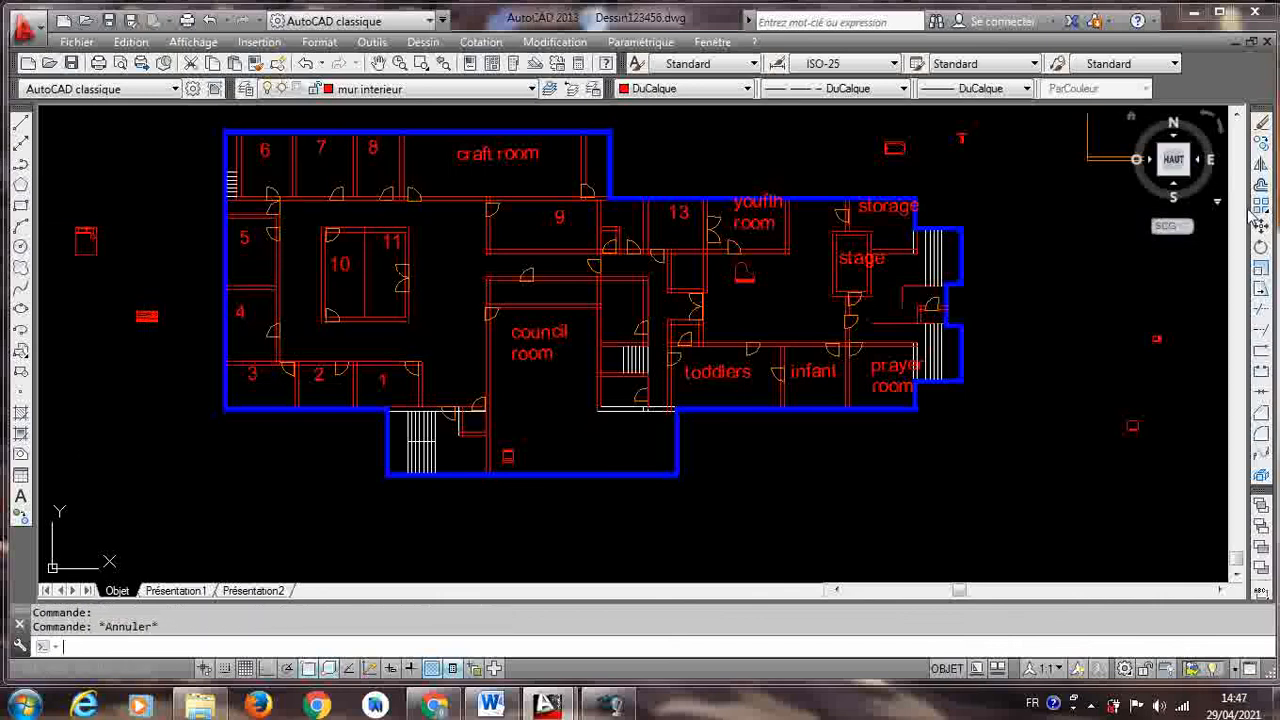
- Scale the Grand lit block by a factor of 2 from its lower left corner
left_click(1262, 268)
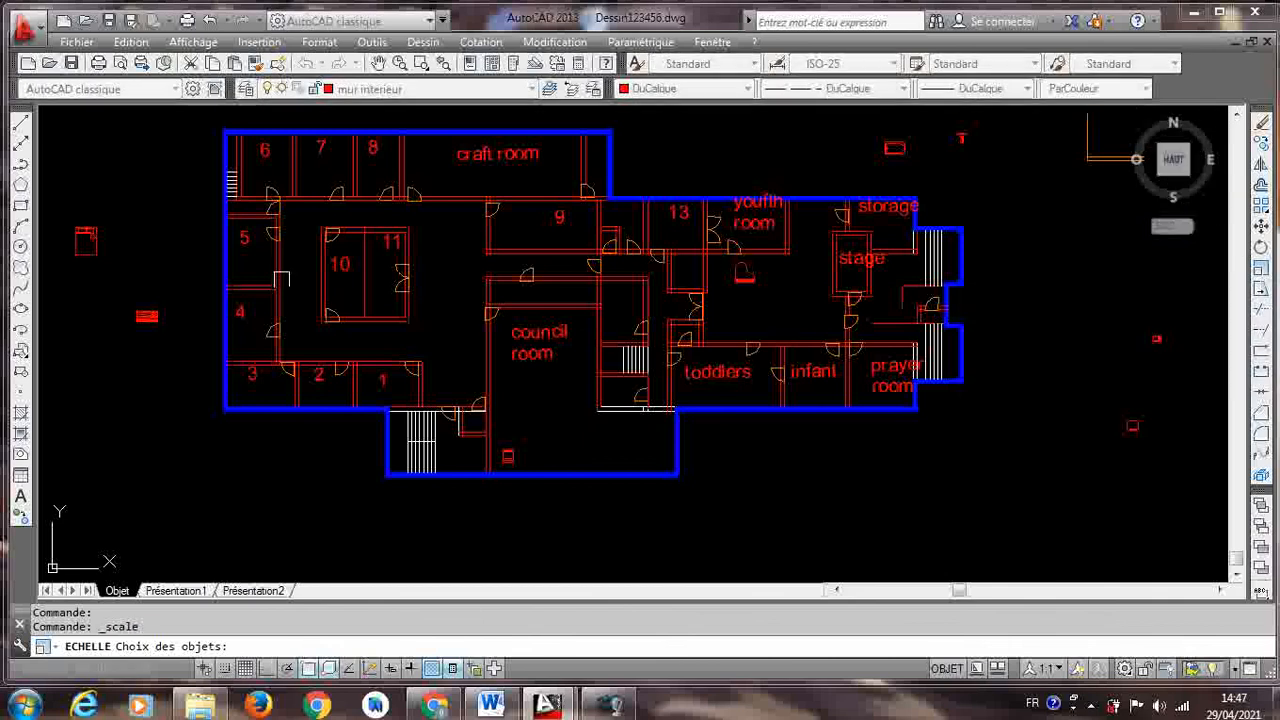
left_click(72, 257)
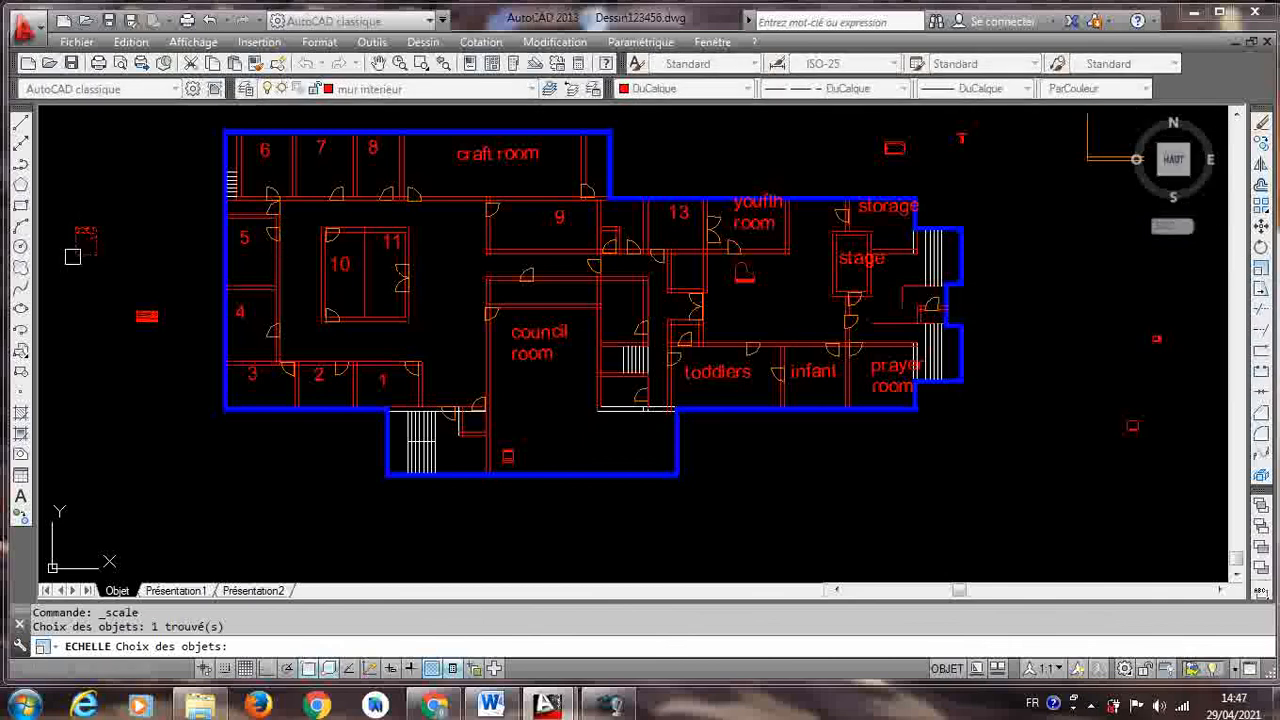
key("Return")
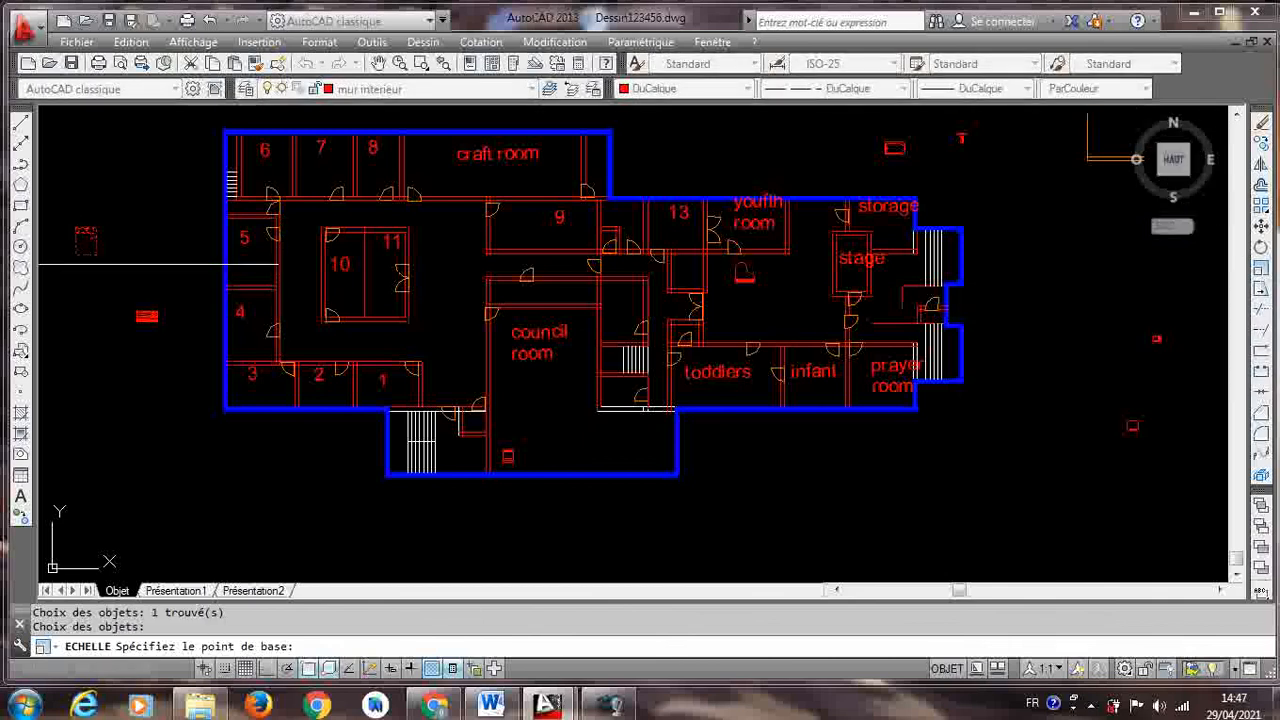
left_click(75, 258)
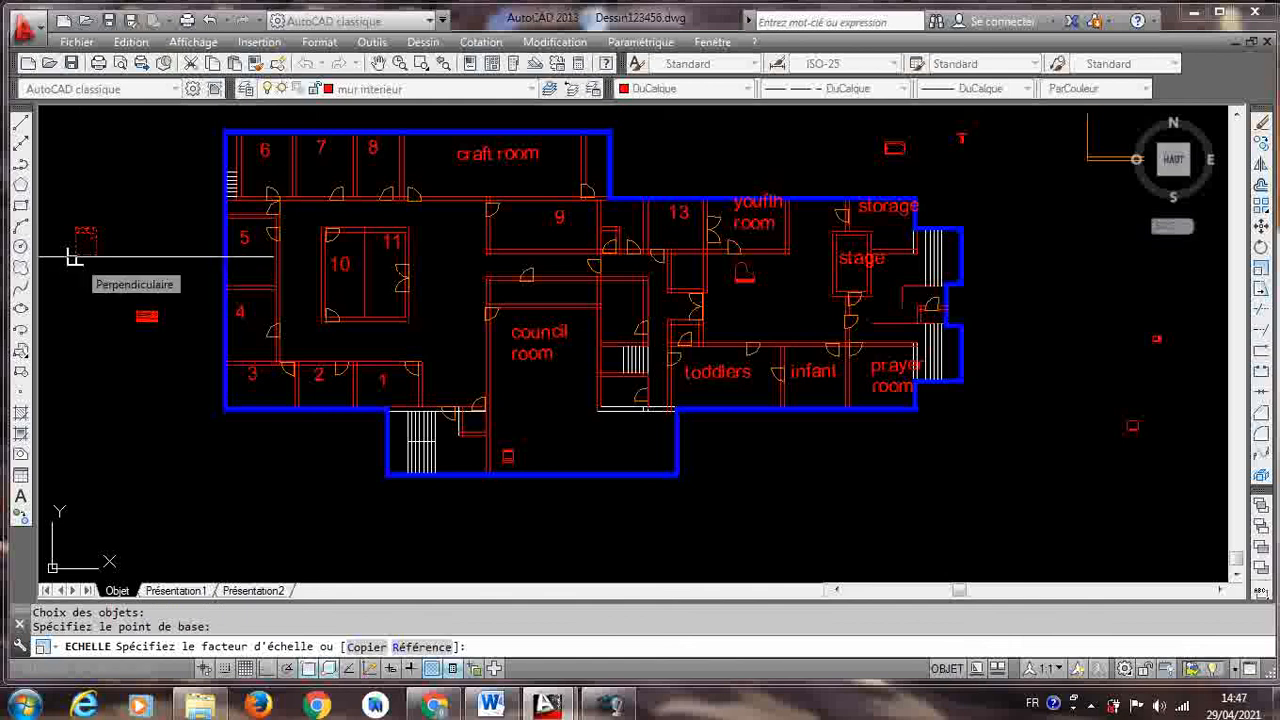
type("2")
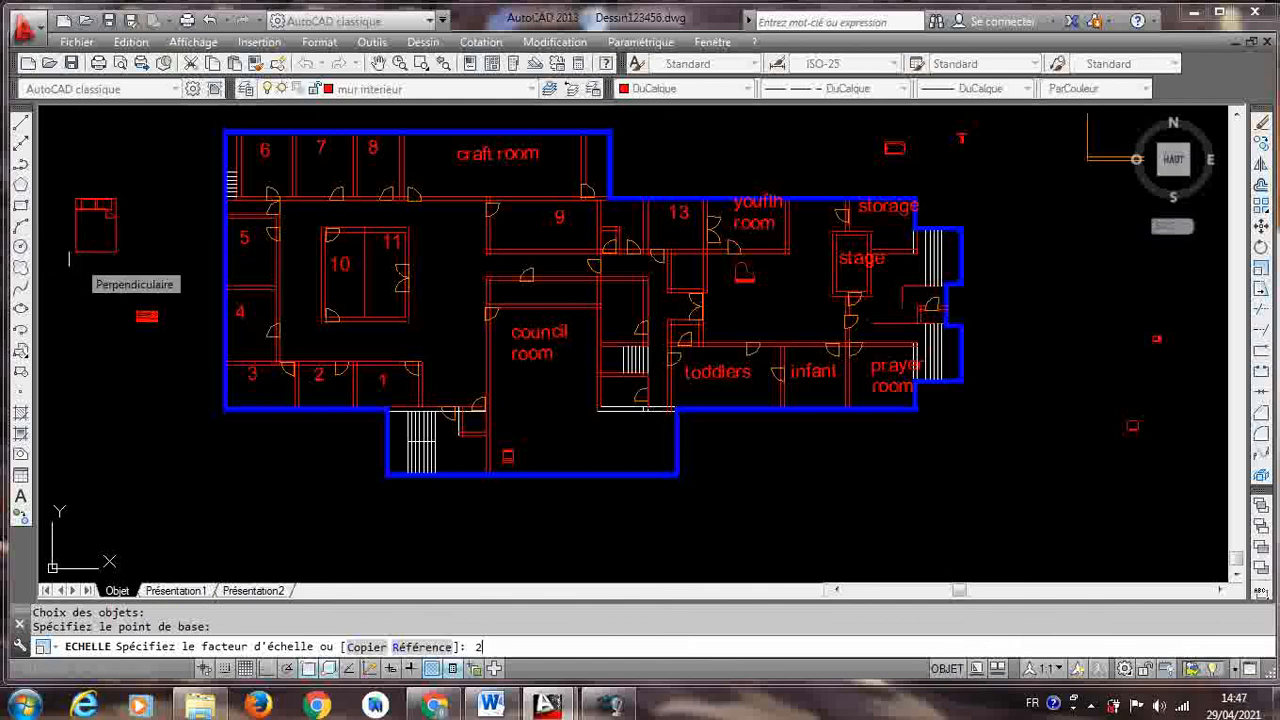
key("Return")
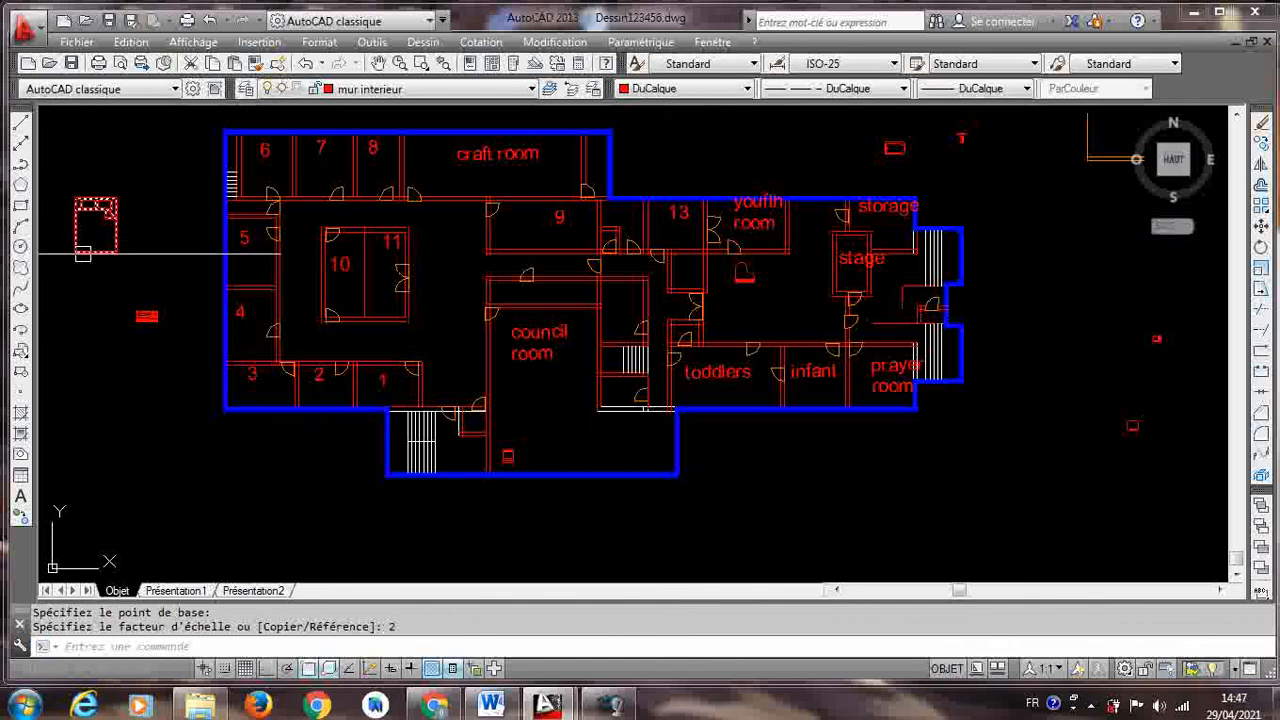
- Move the enlarged Grand lit block into the lower part of the council room, right of the stove
left_click(74, 199)
left_click(75, 198)
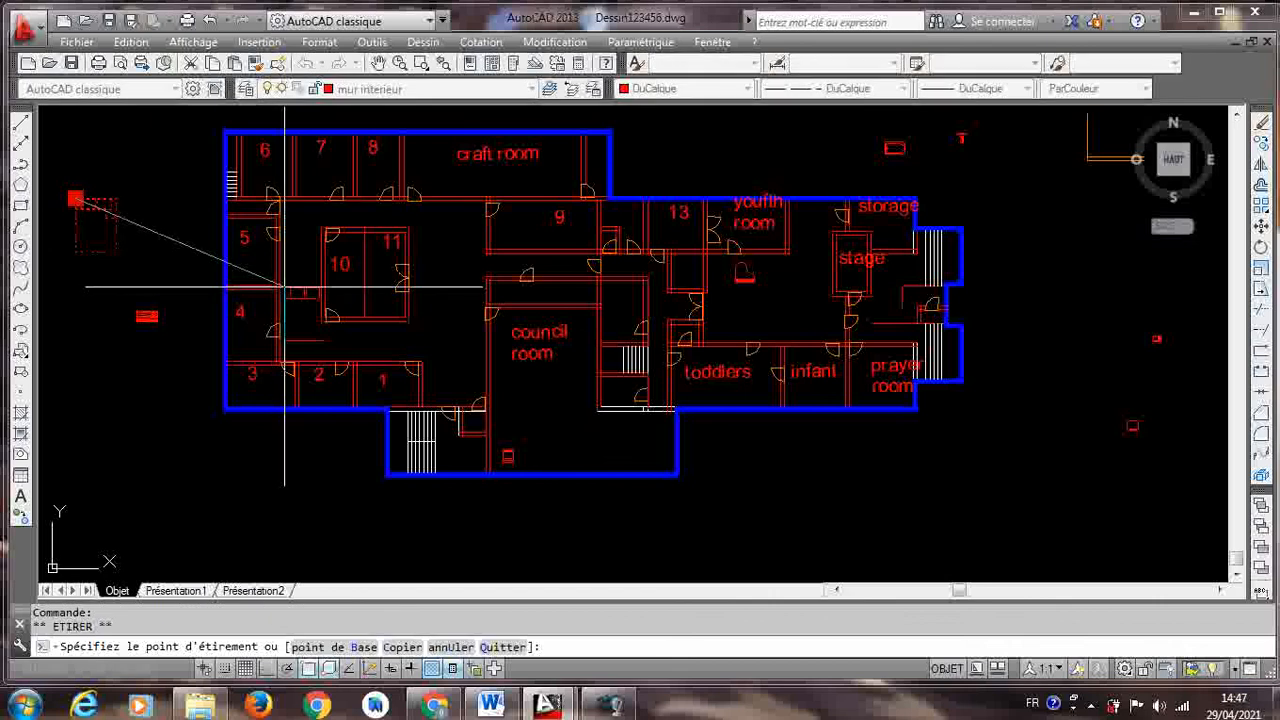
left_click(551, 411)
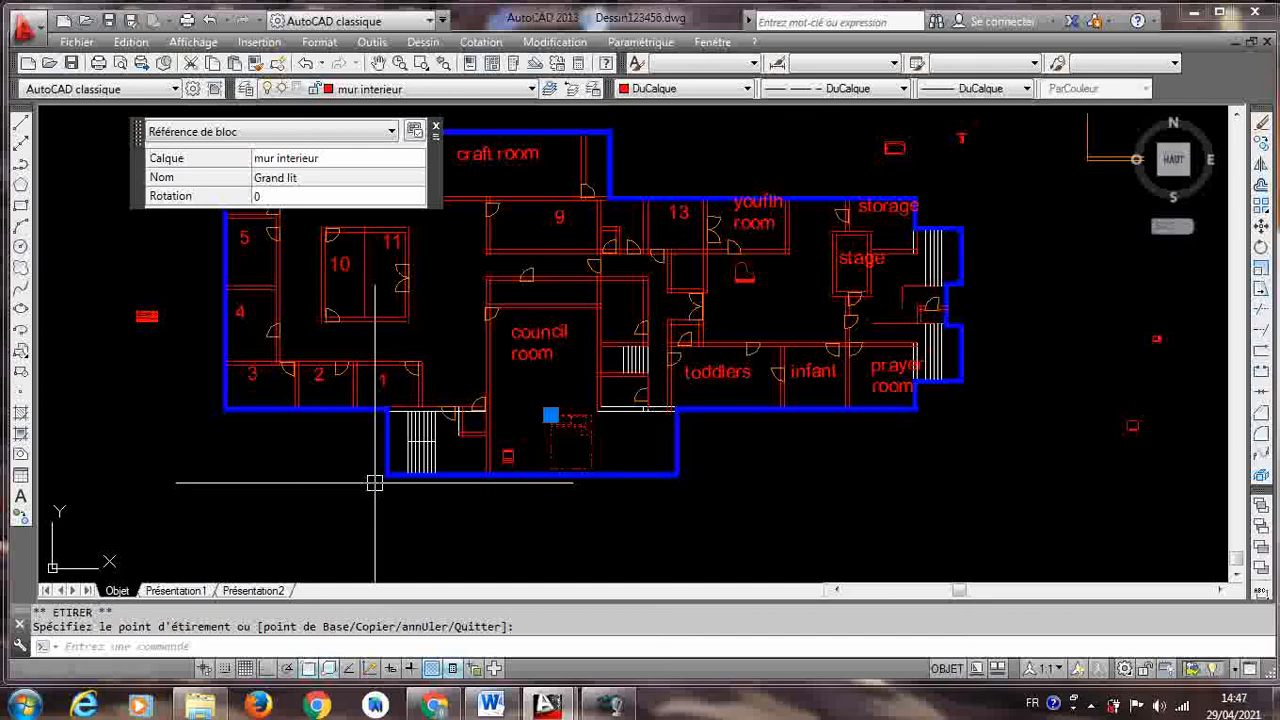
key("Escape")
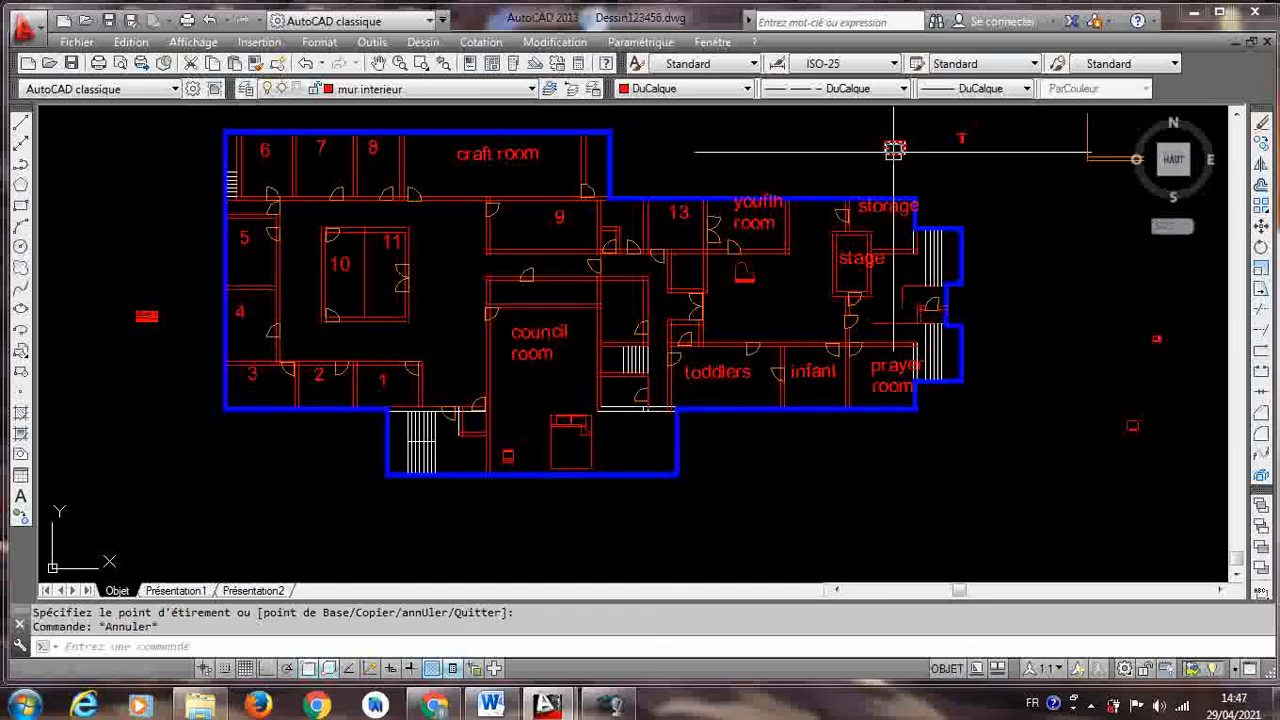
- Scale the Baignoire - 26 x 60 po block above the floor plan by a factor of 3 from its lower left corner
left_click(1261, 268)
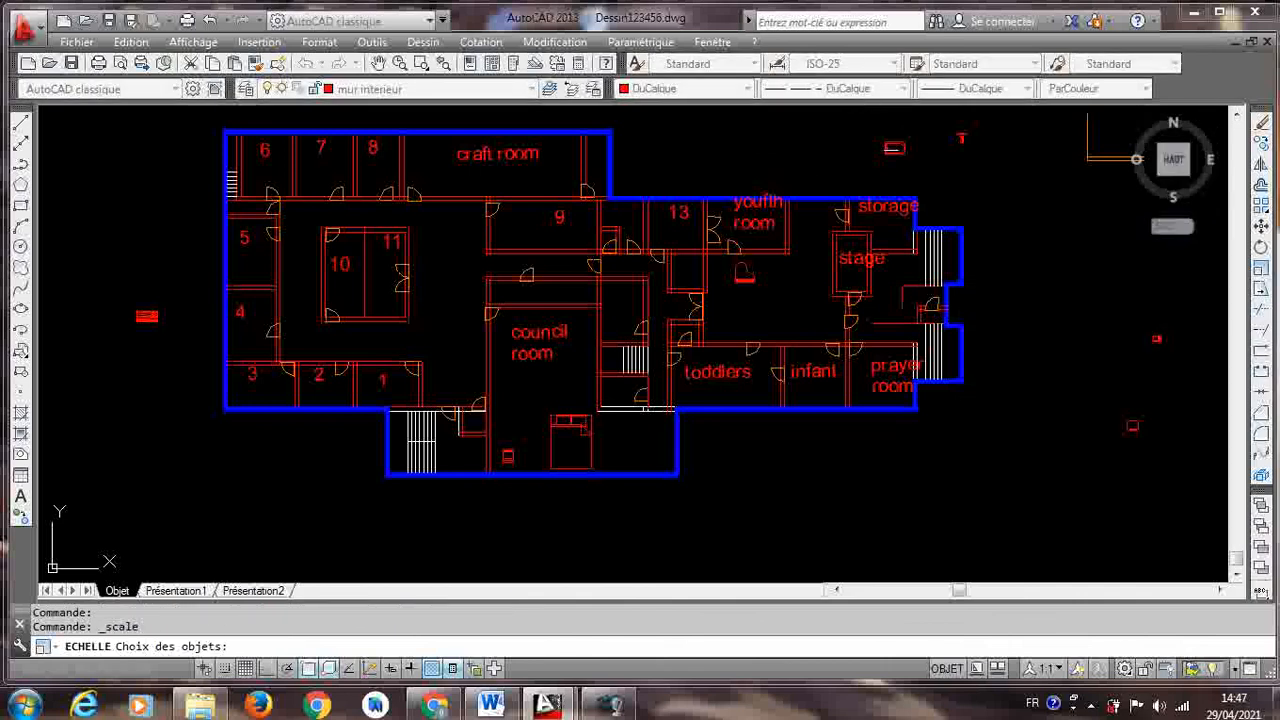
left_click(893, 147)
key("Return")
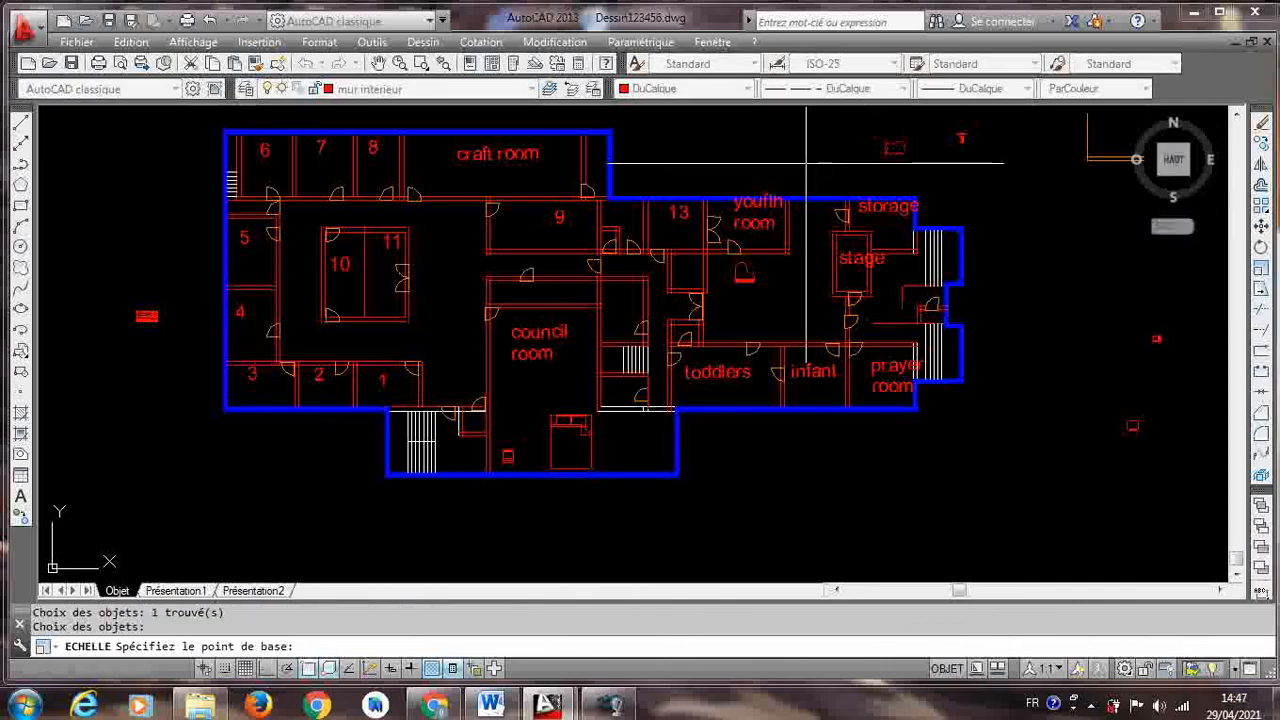
left_click(886, 153)
type("3")
key("Return")
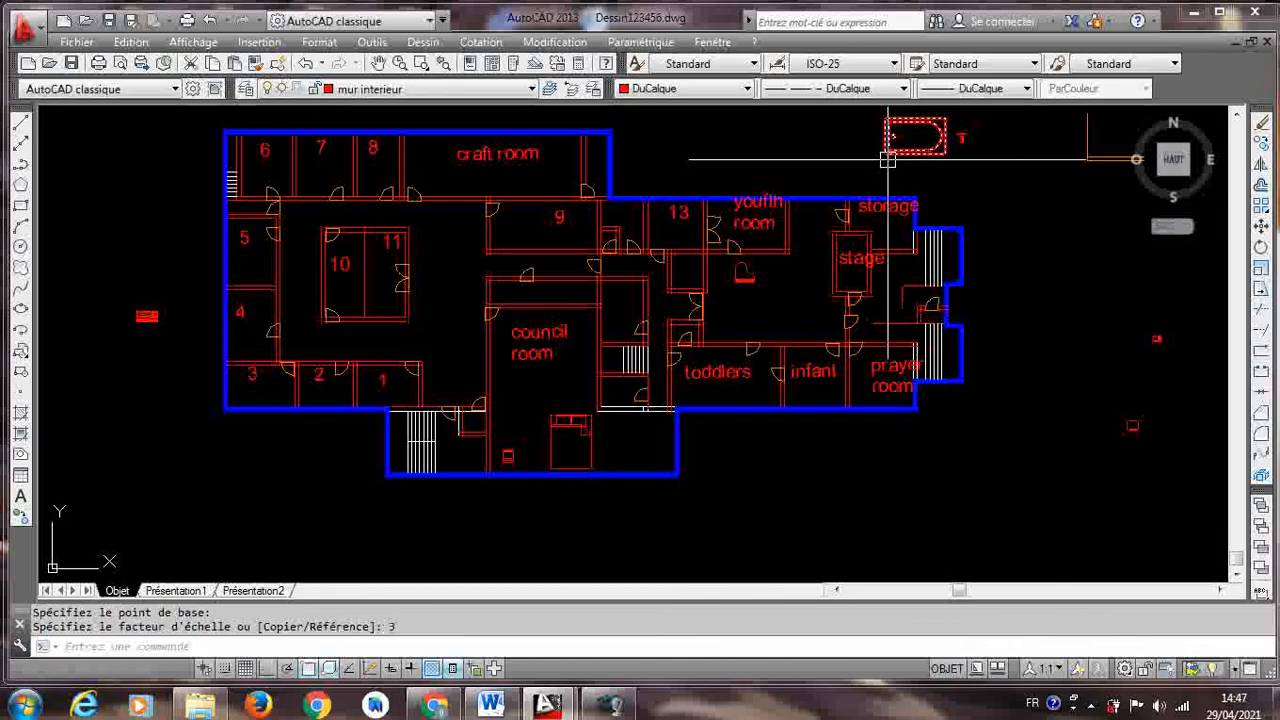
- Move the enlarged Baignoire block into the open room above toddlers, just below the piano
left_click(885, 120)
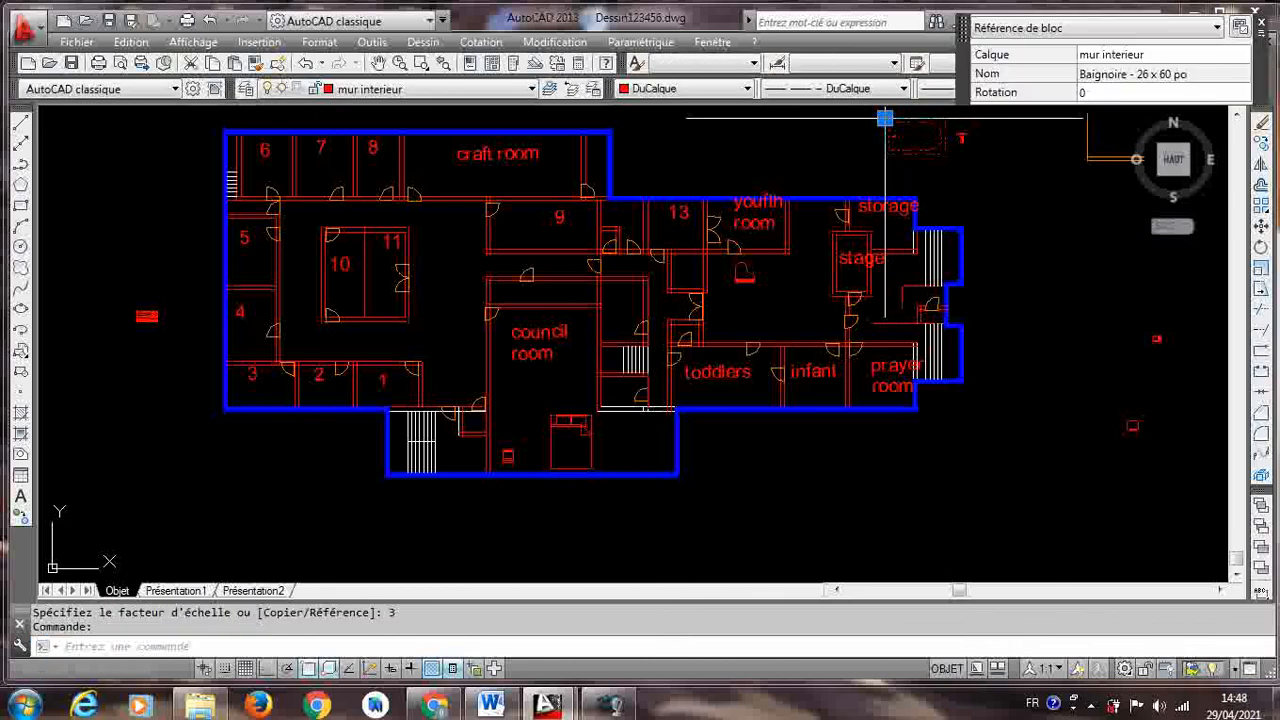
left_click(885, 118)
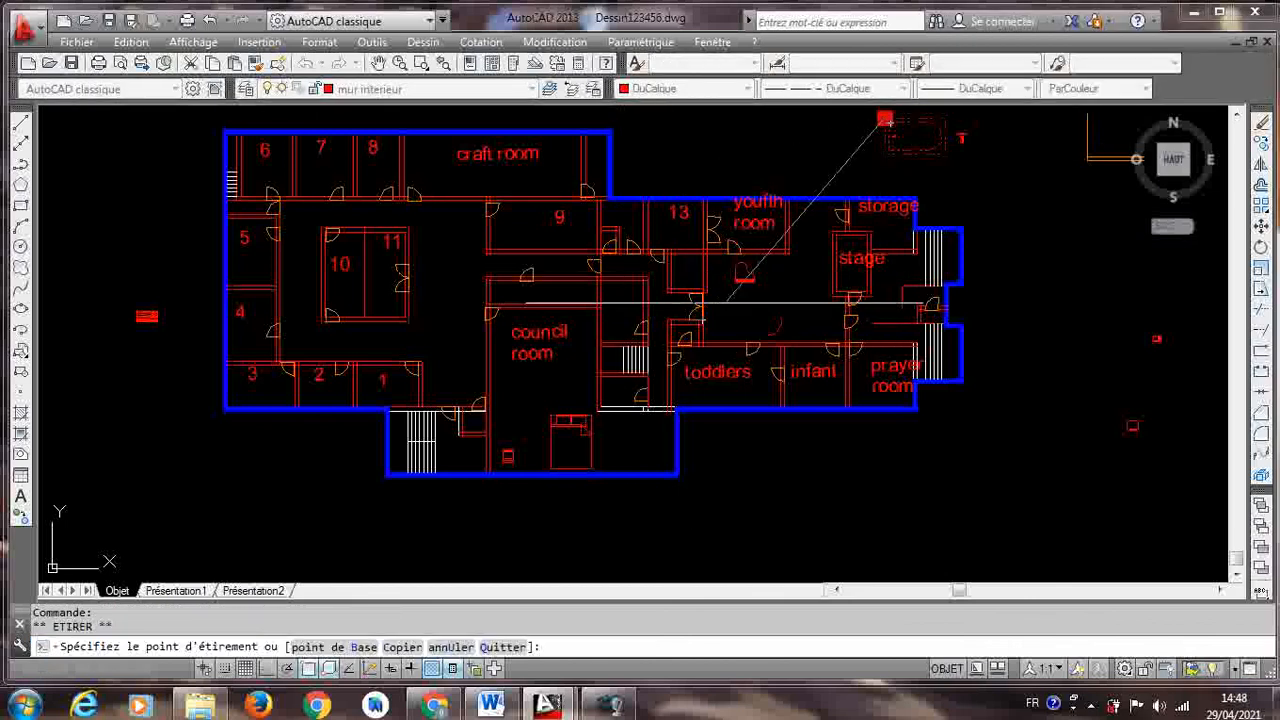
left_click(723, 300)
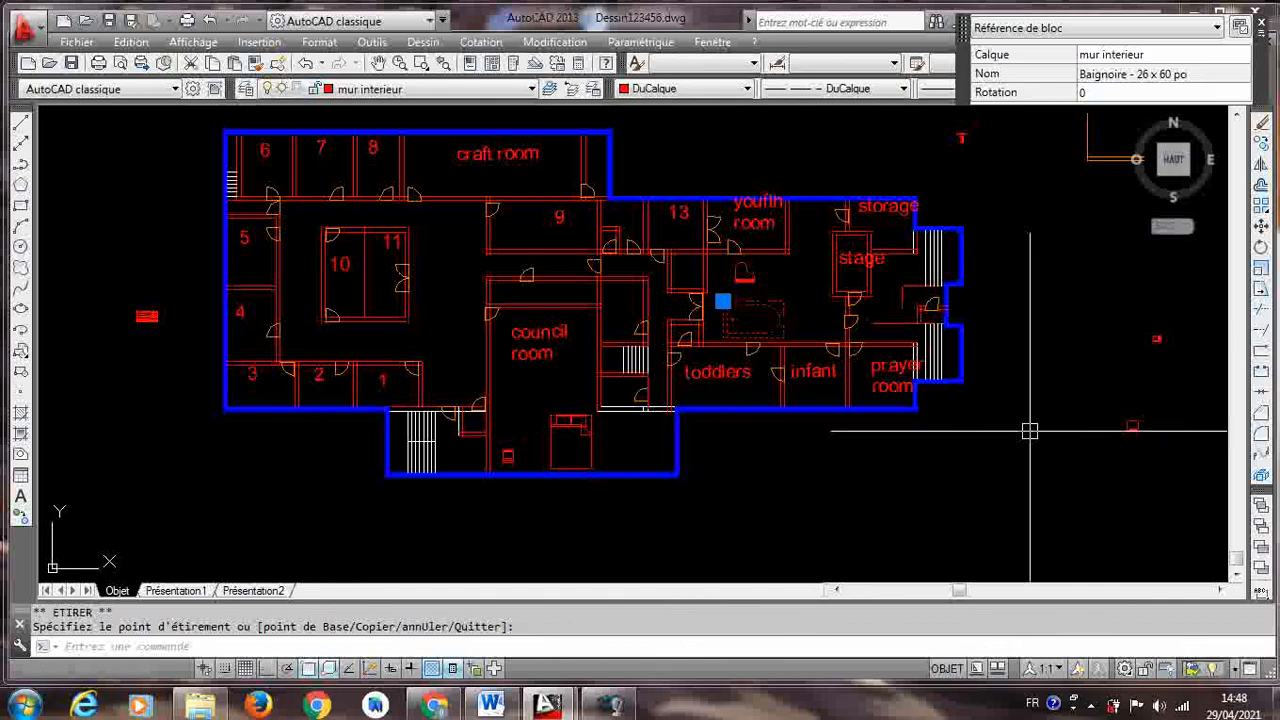
key("Escape")
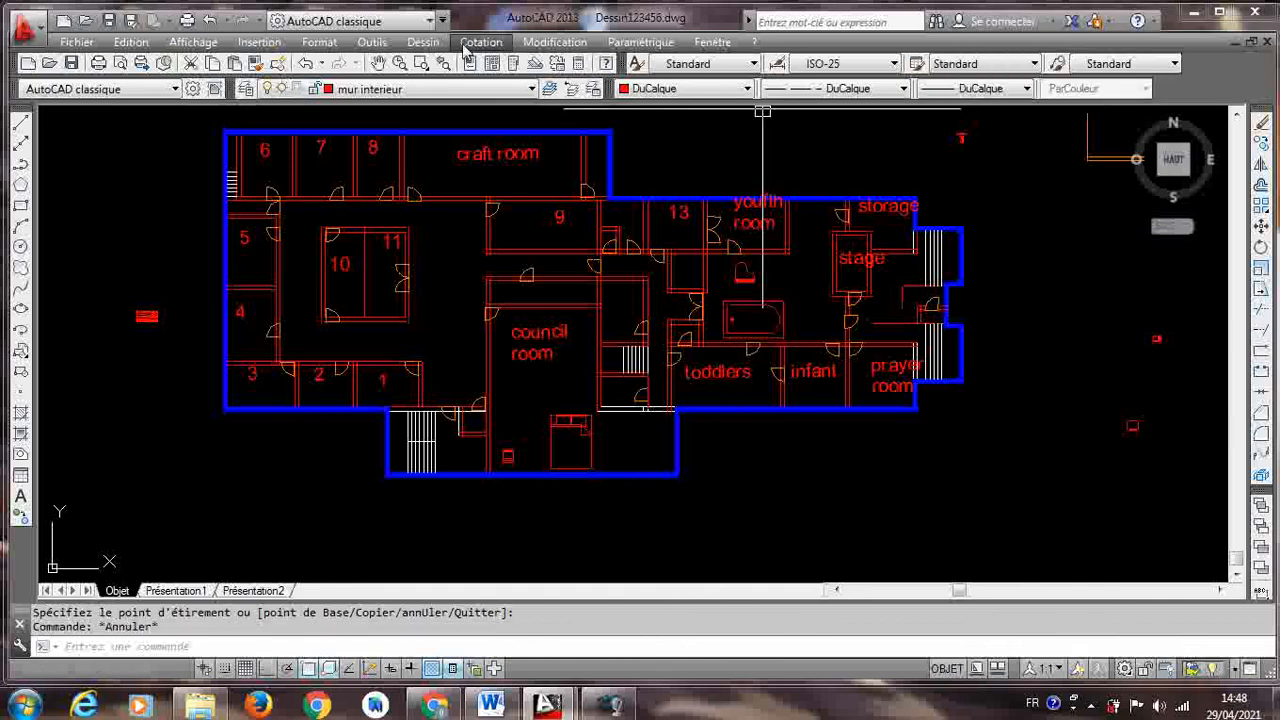
- Insert another Grand lit block from Home - Space Planner.dwg in DesignCenter, left of room 5 outside the plan, and close DesignCenter
left_click(372, 42)
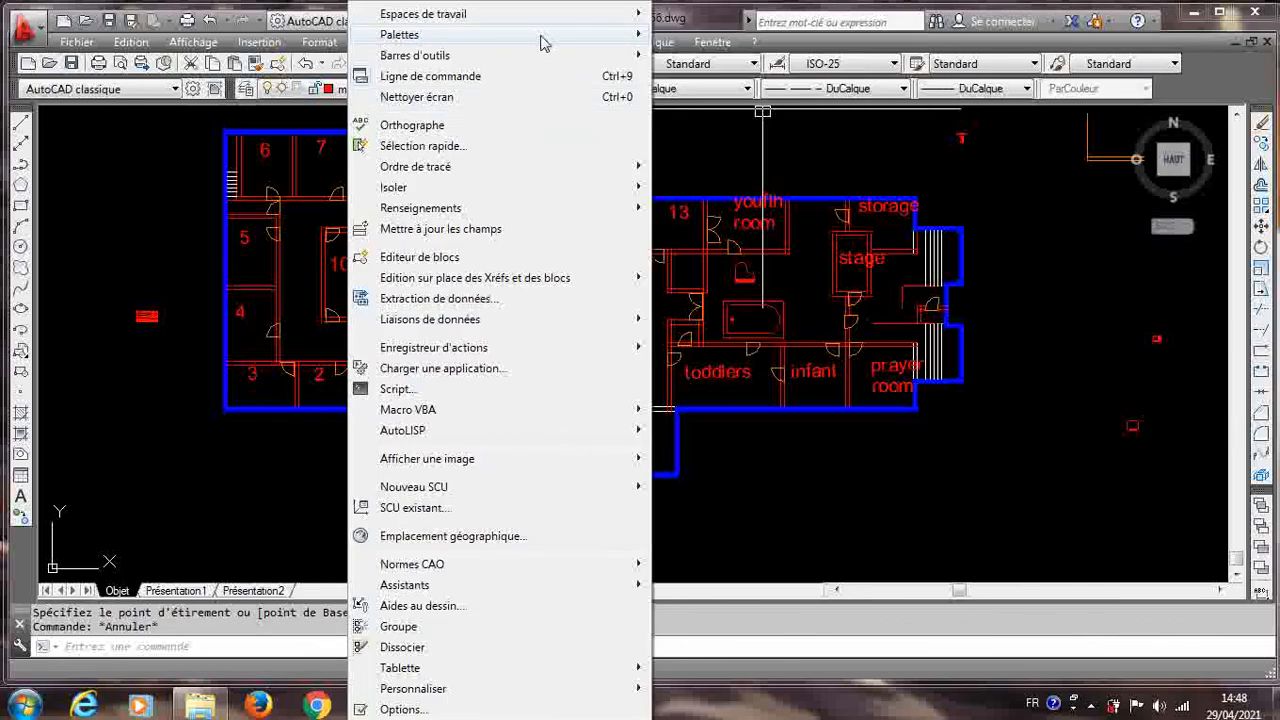
mouse_move(541, 42)
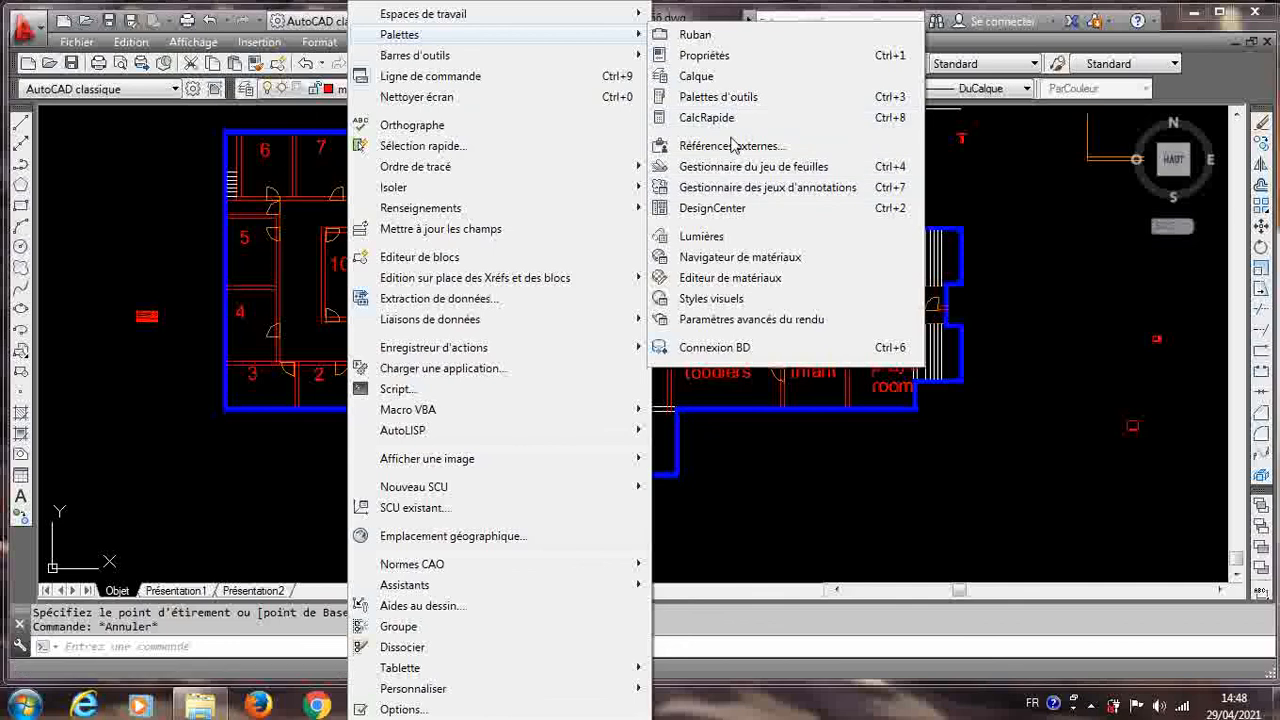
left_click(730, 208)
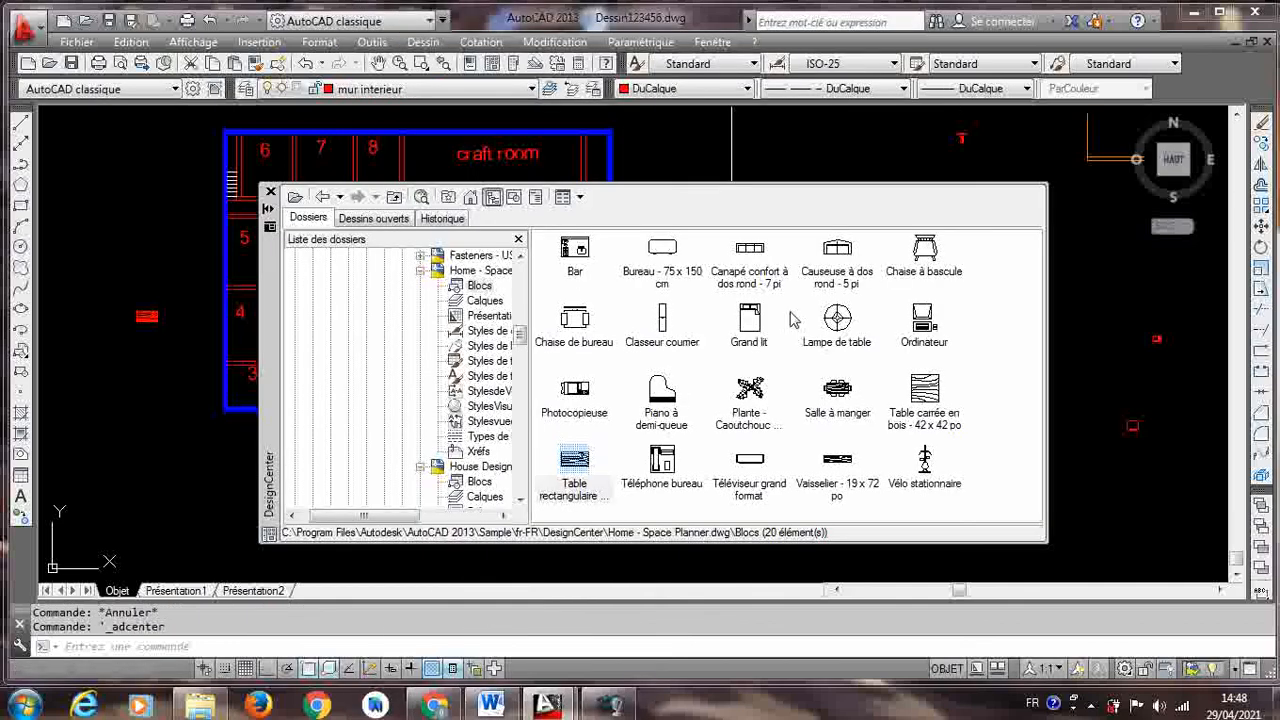
mouse_move(757, 318)
left_mouse_down()
mouse_move(362, 254)
mouse_move(140, 236)
left_mouse_up()
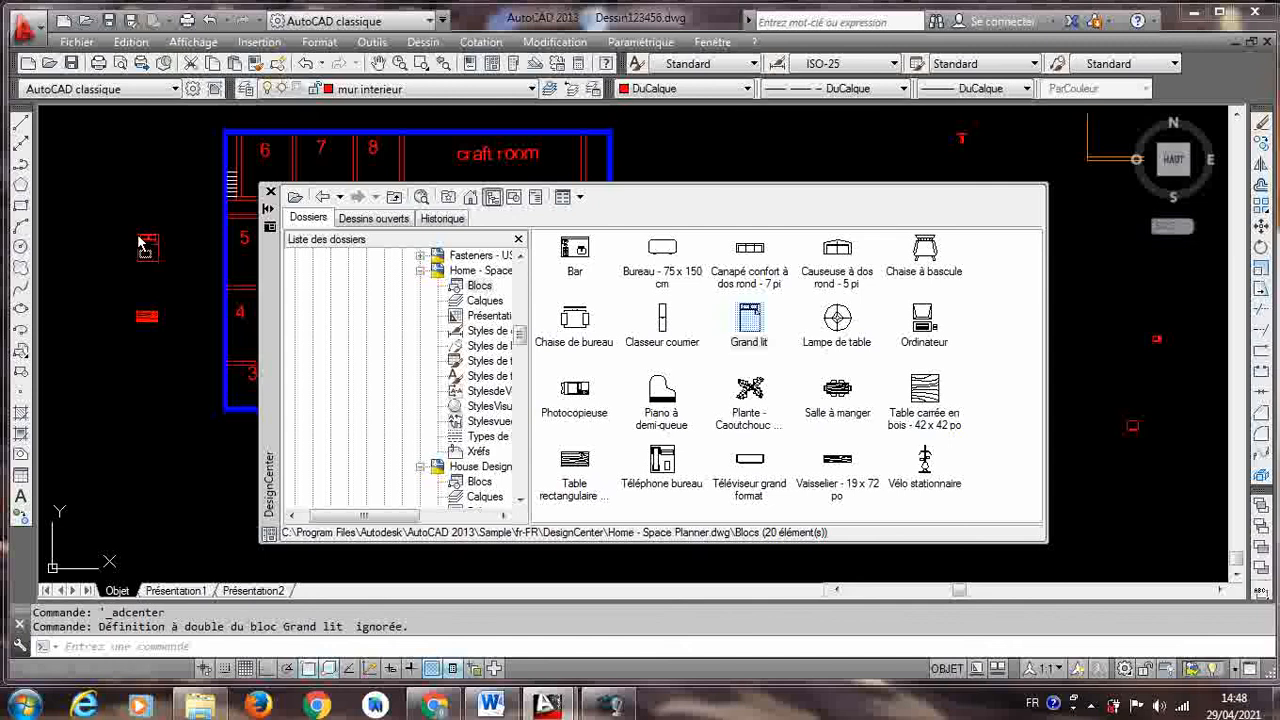
left_click(138, 235)
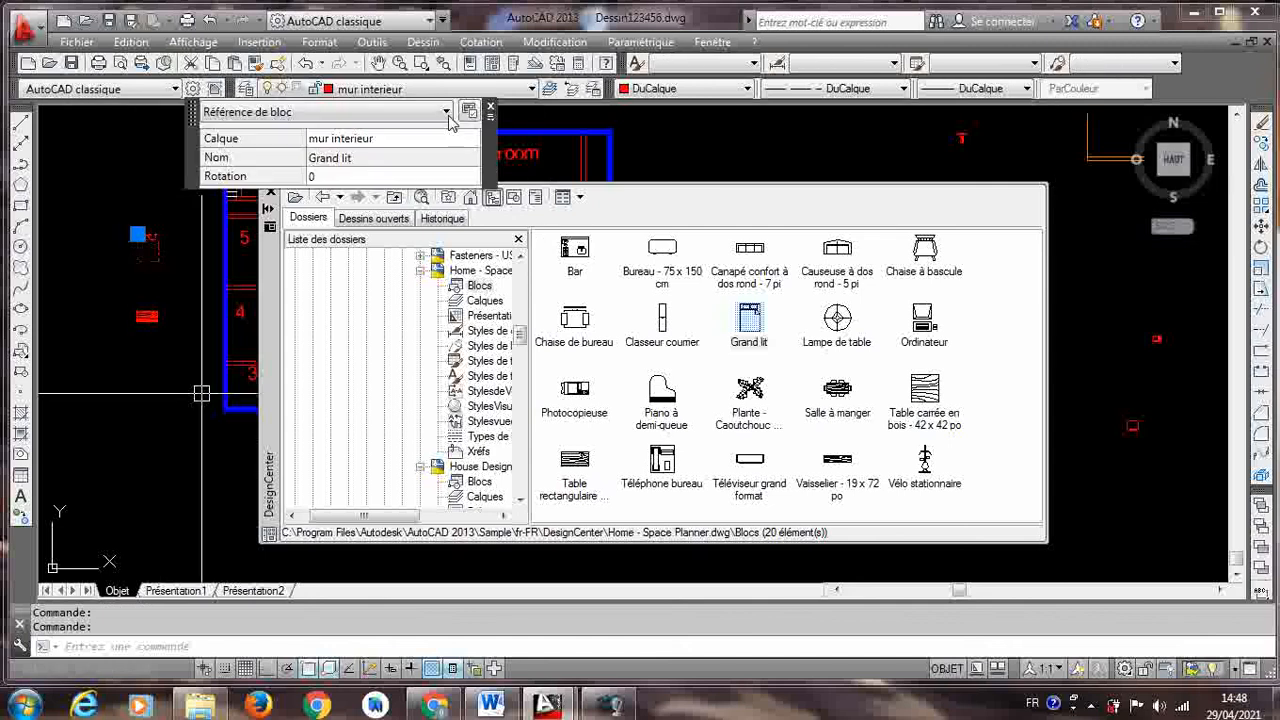
left_click(491, 110)
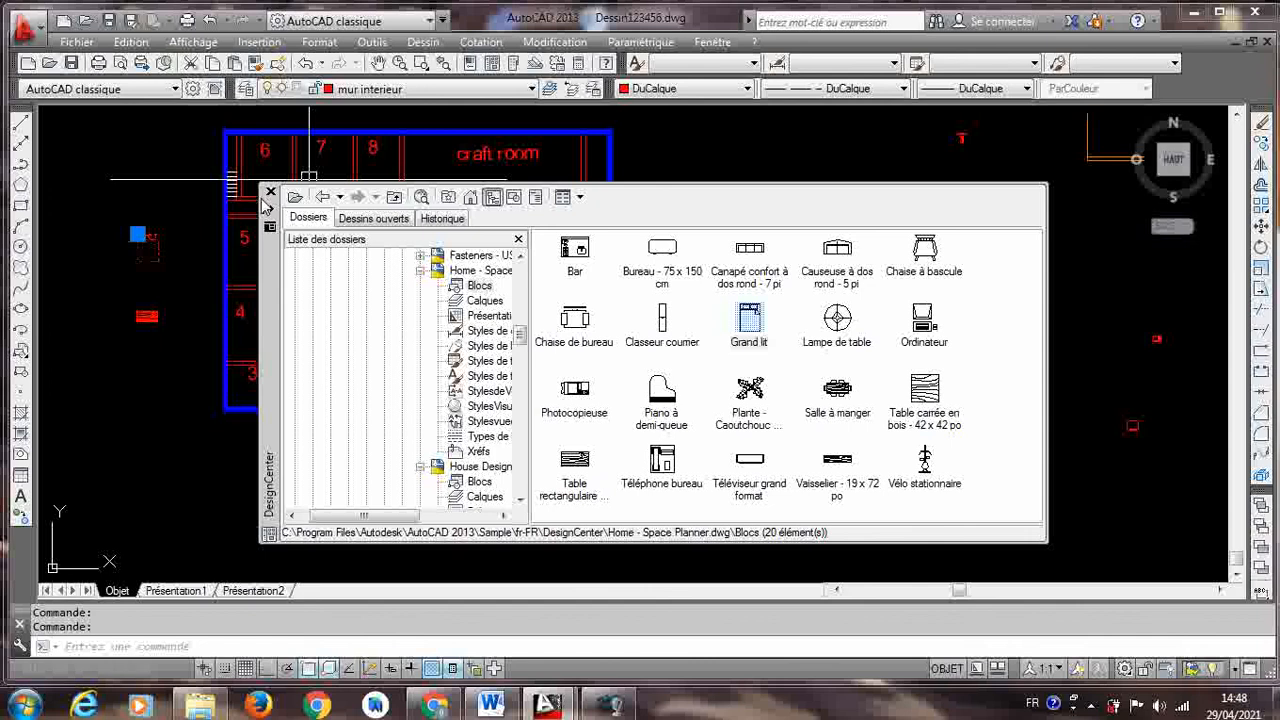
left_click(270, 192)
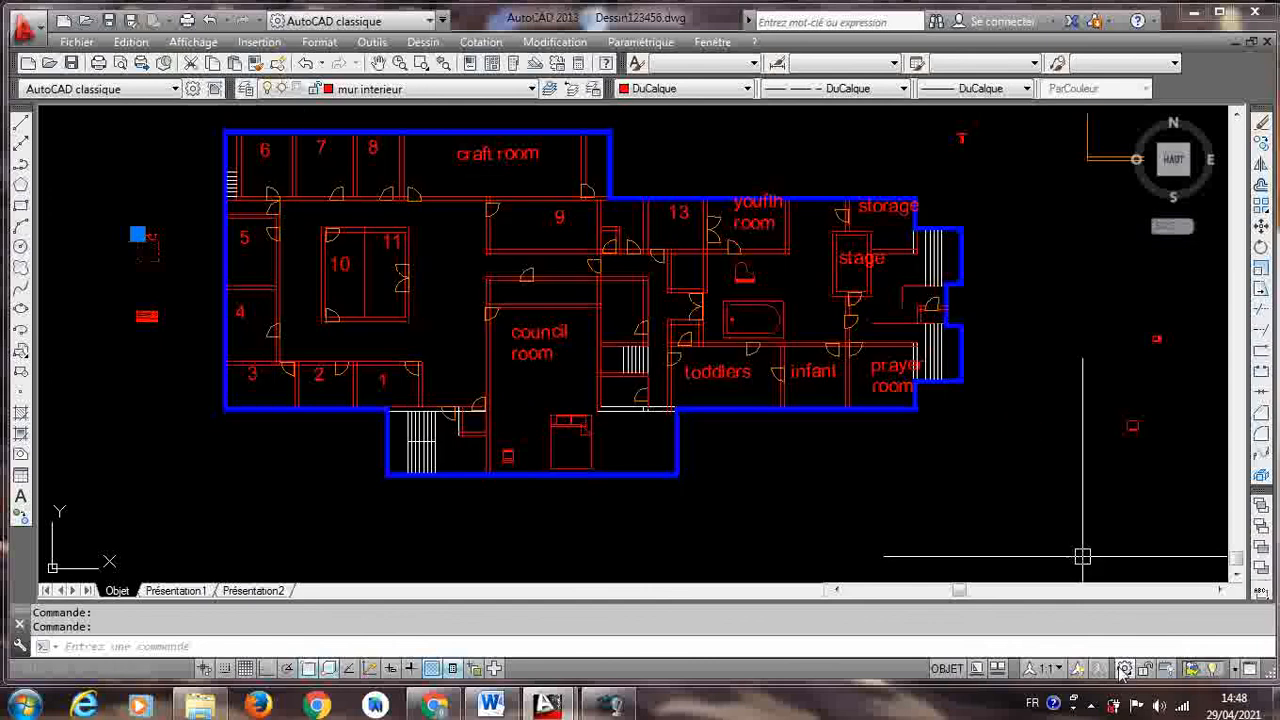
left_click(1089, 705)
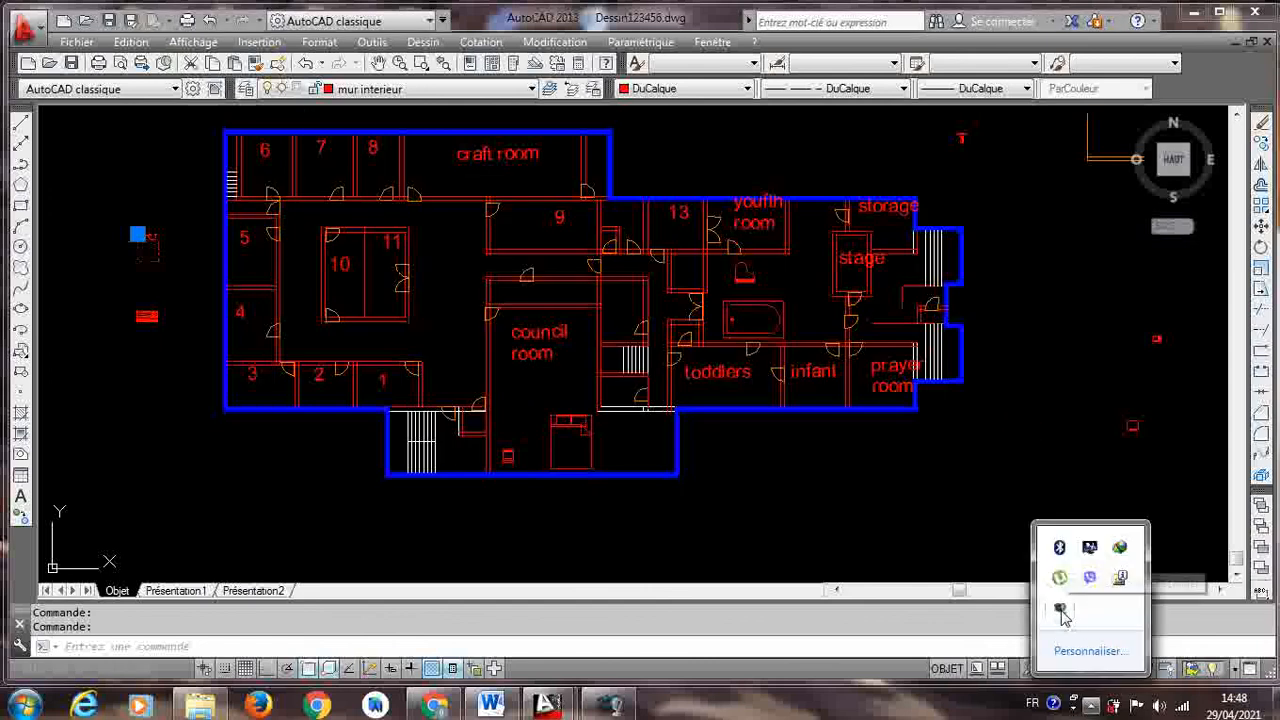